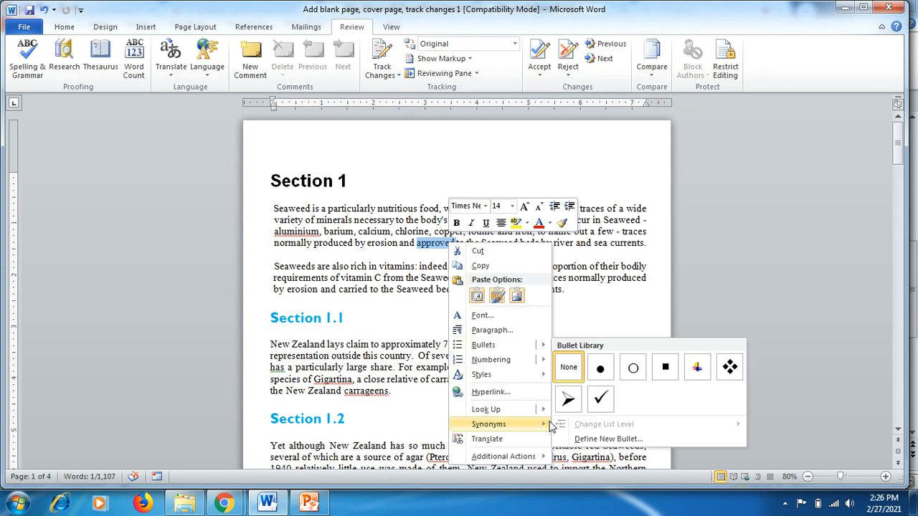
- Replace "approved" in Section 1's first paragraph with the synonym "agreed", and replace that word with "decided" using the Thesaurus
mouse_move(547, 425)
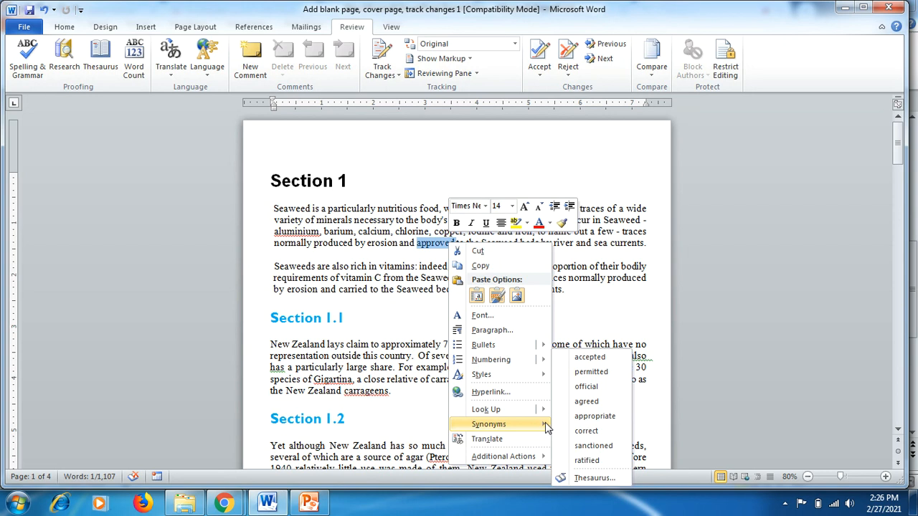
click(587, 401)
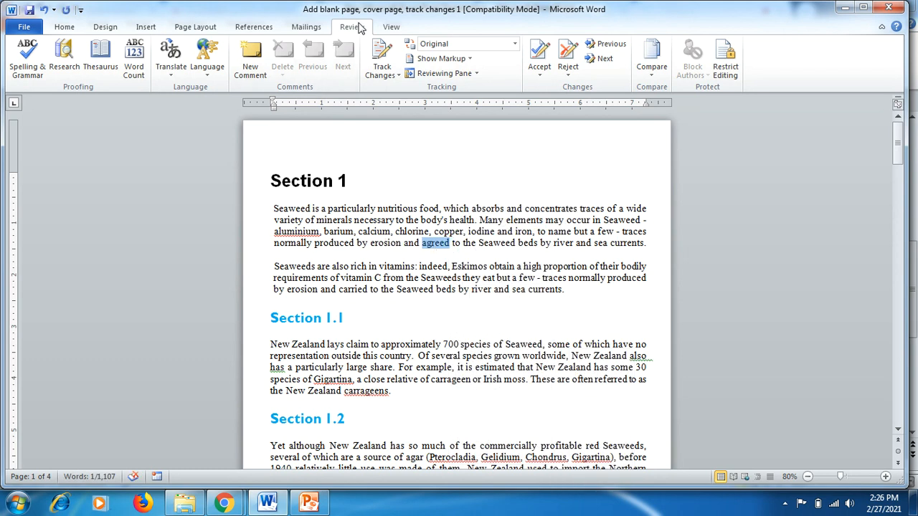
click(100, 61)
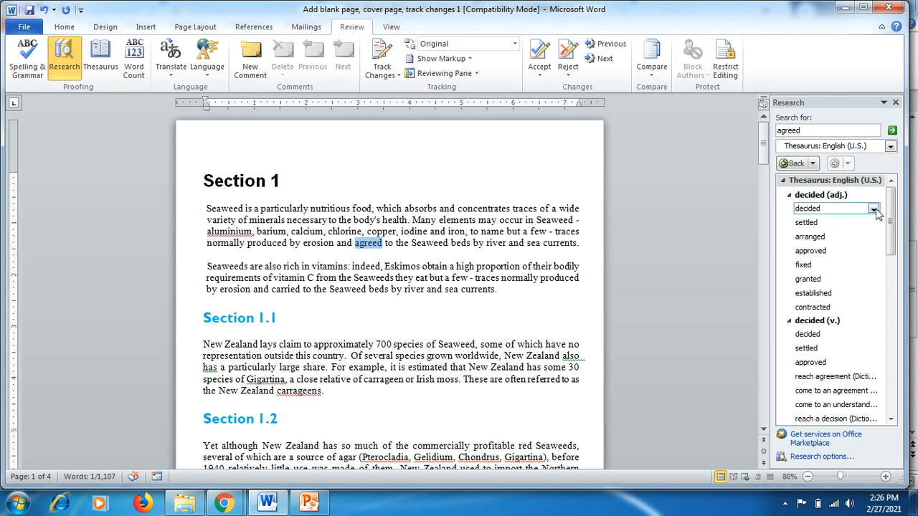
click(873, 210)
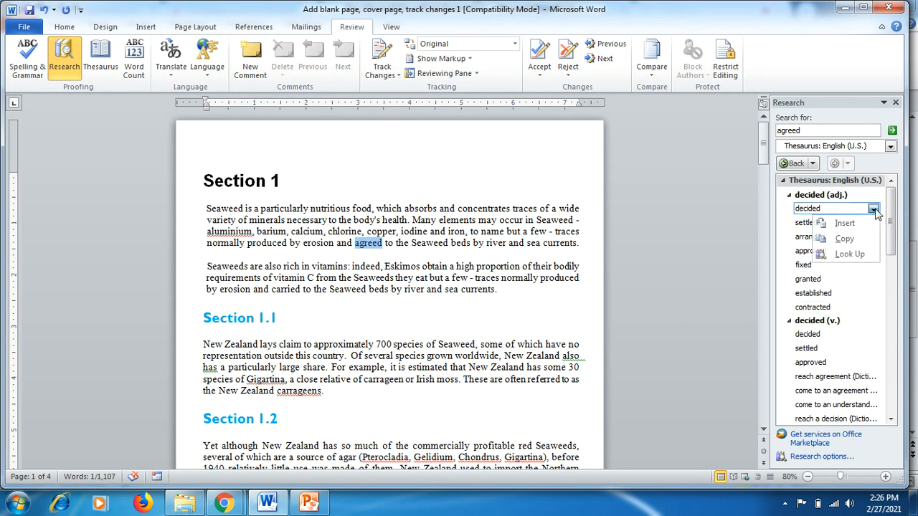
click(857, 223)
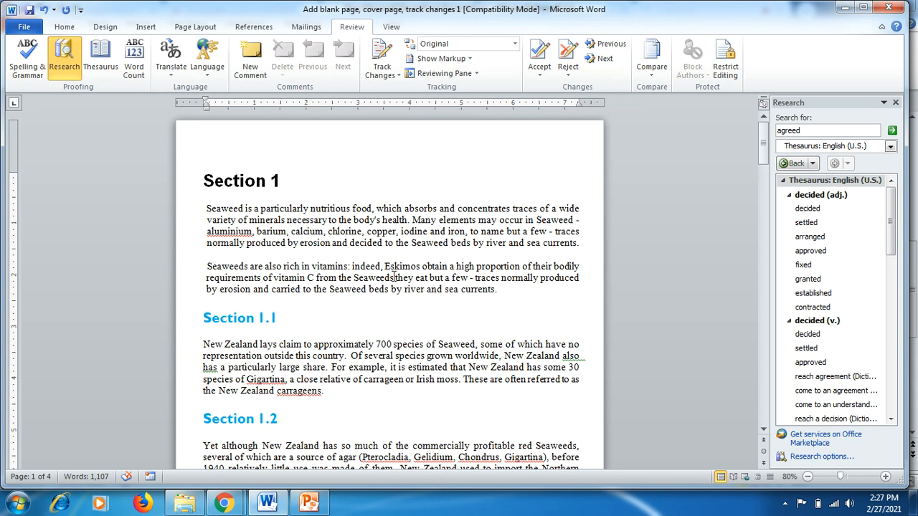
- Push the Section 5 body paragraph down with blank lines, and delete the extra lines so that one is left
click(309, 504)
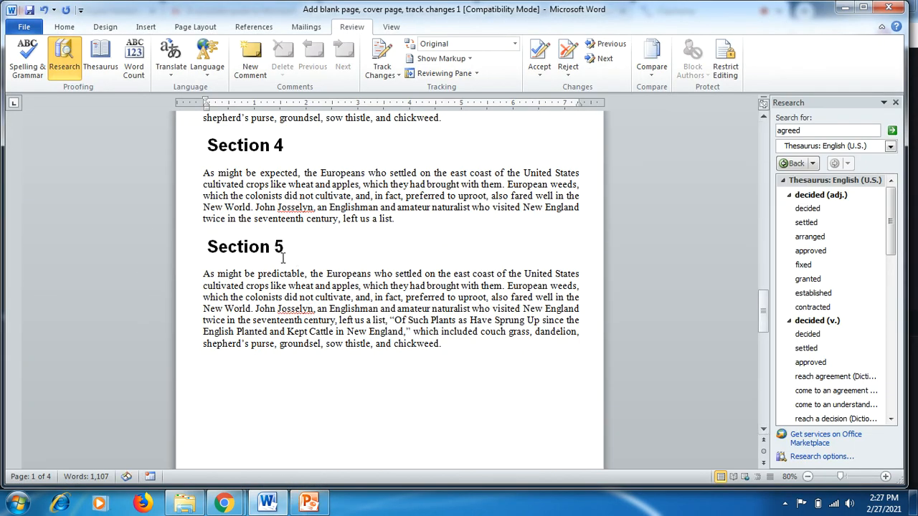
click(204, 274)
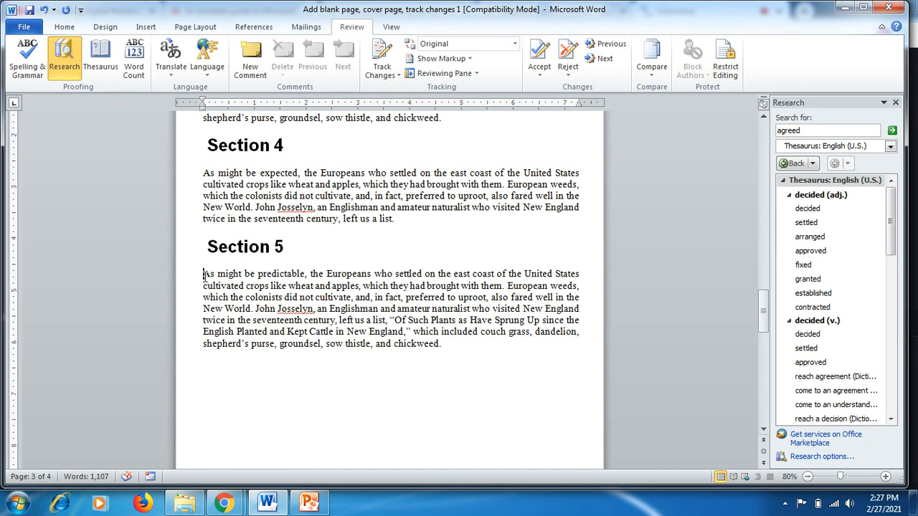
key(Return)
key(Return)
key(Return)
key(Return)
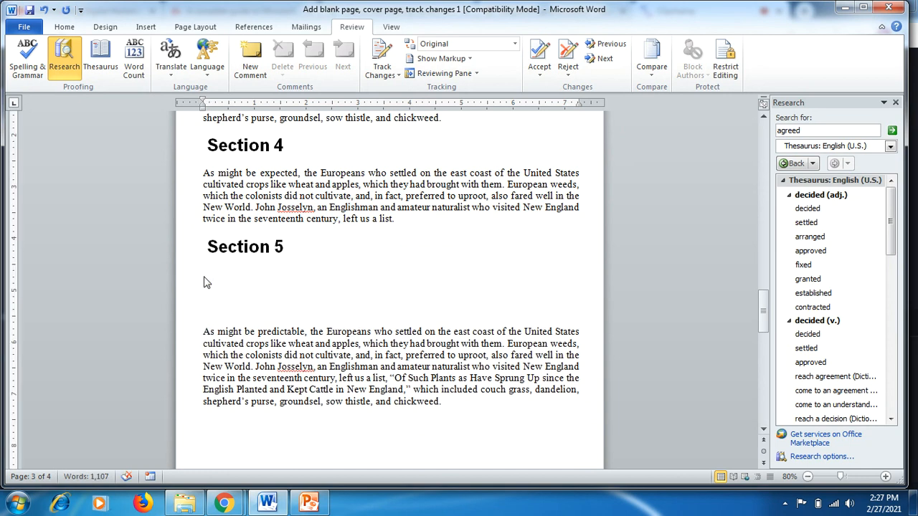
key(BackSpace)
key(BackSpace)
key(BackSpace)
key(BackSpace)
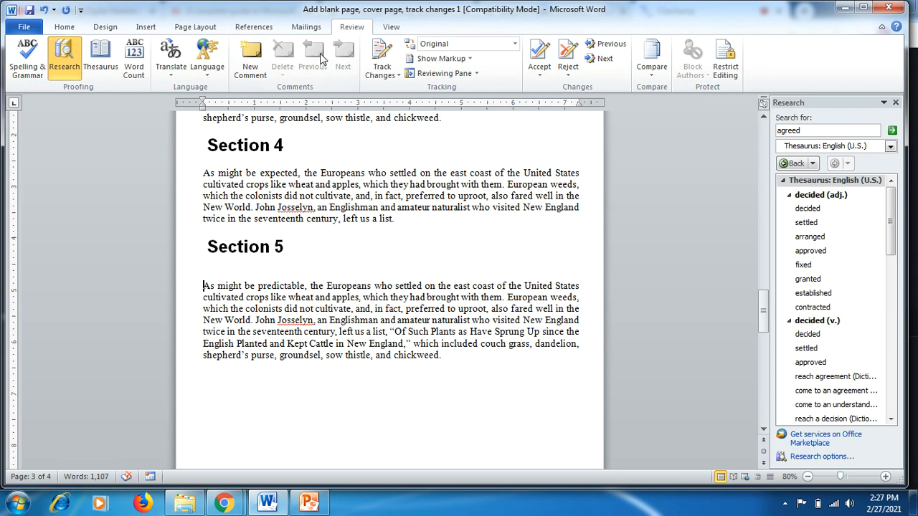
- Insert a page break directly before the Section 5 body paragraph so that it starts on the next page
click(204, 29)
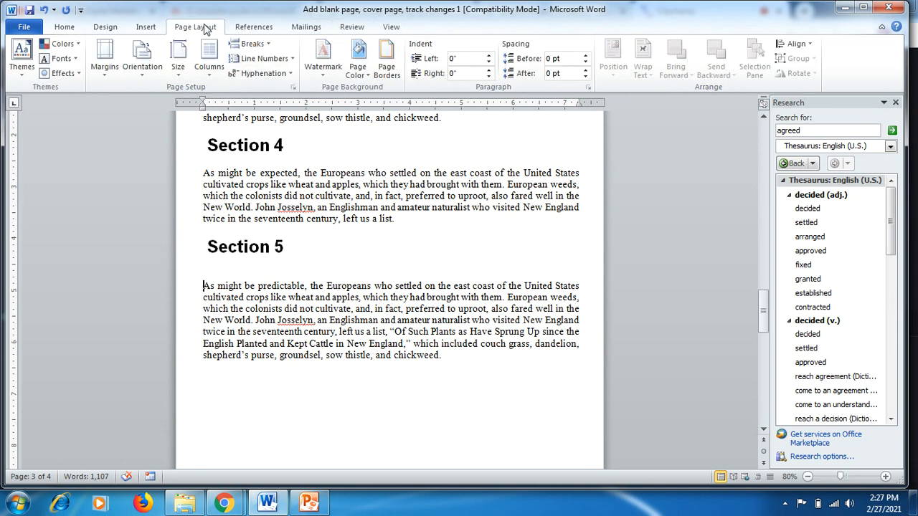
click(268, 45)
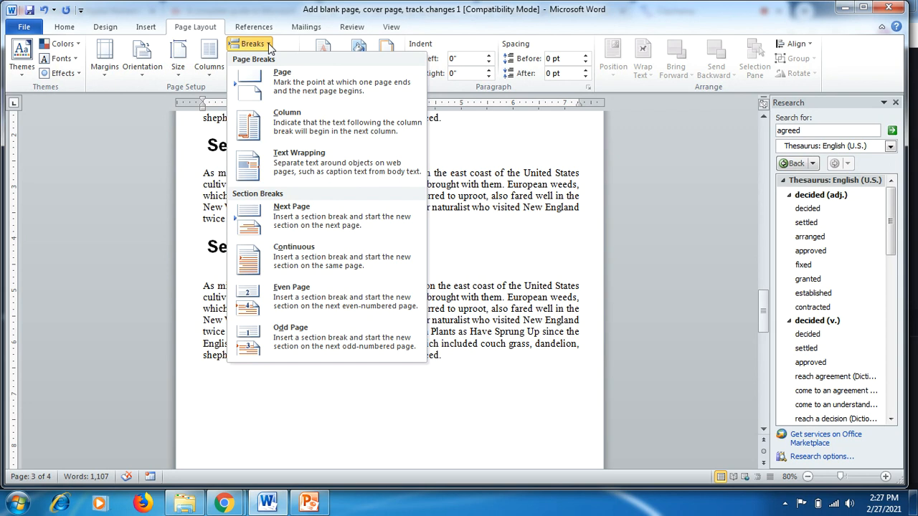
click(283, 79)
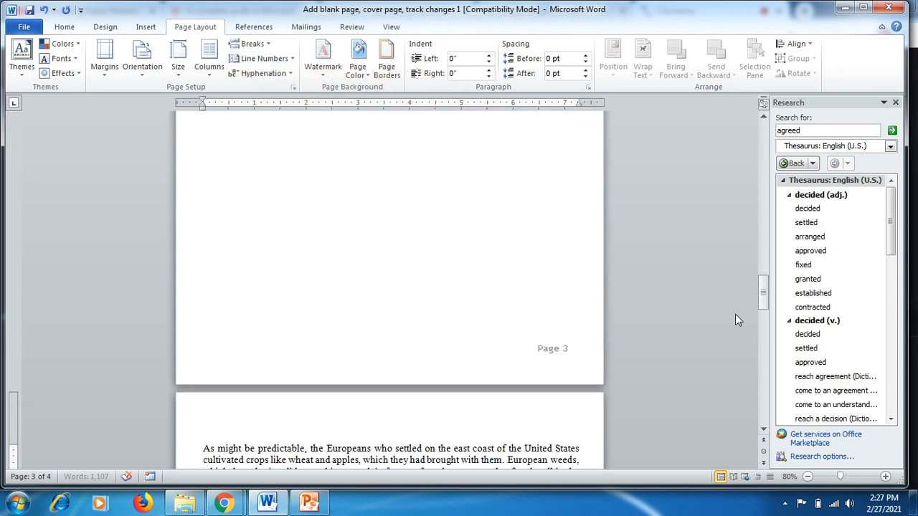
drag(767, 284, 766, 308)
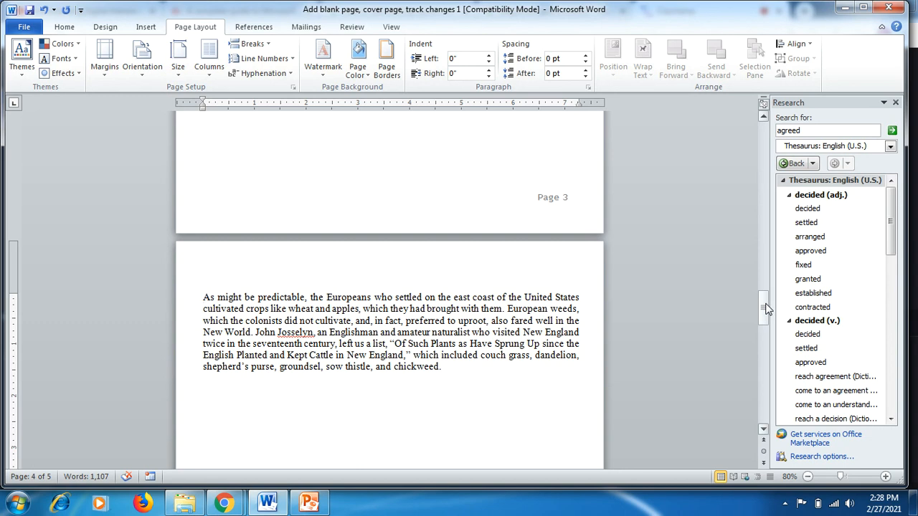
- Remove the page break before the Section 5 body paragraph, and check the list of topics on the PowerPoint slide
key(BackSpace)
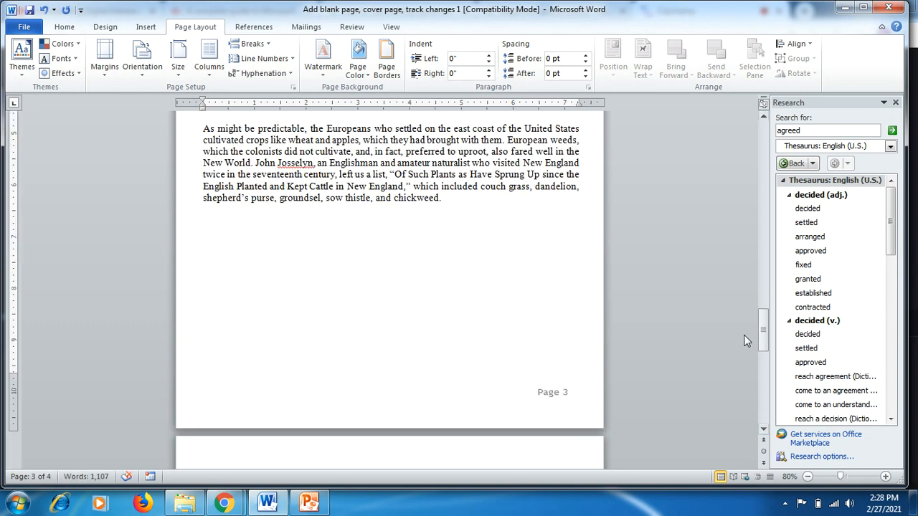
drag(763, 337, 765, 321)
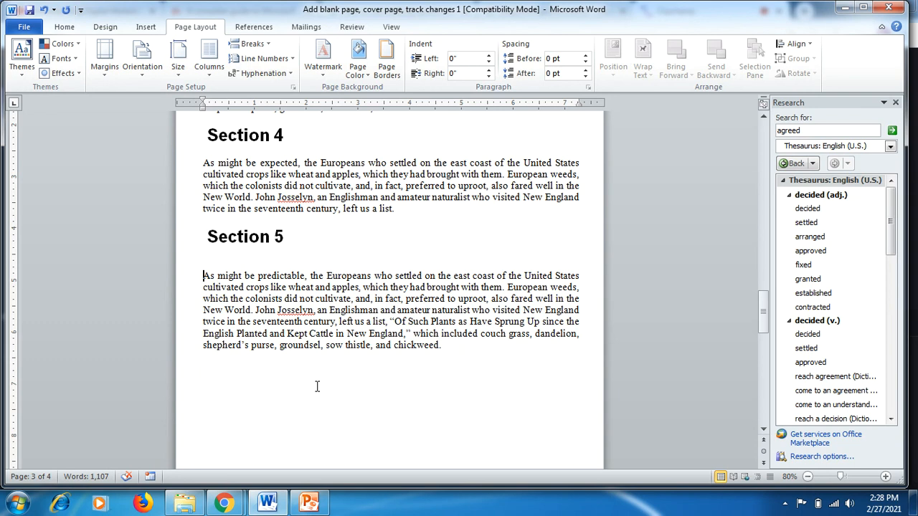
click(316, 504)
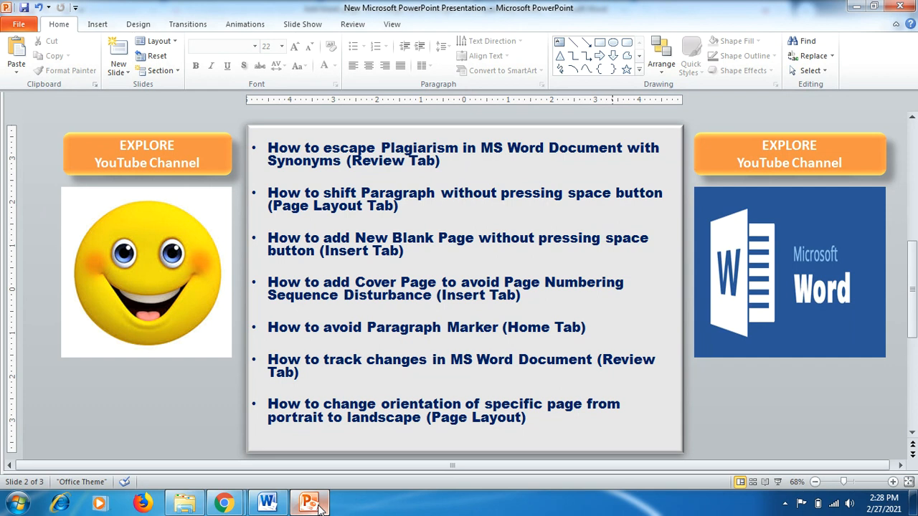
click(316, 504)
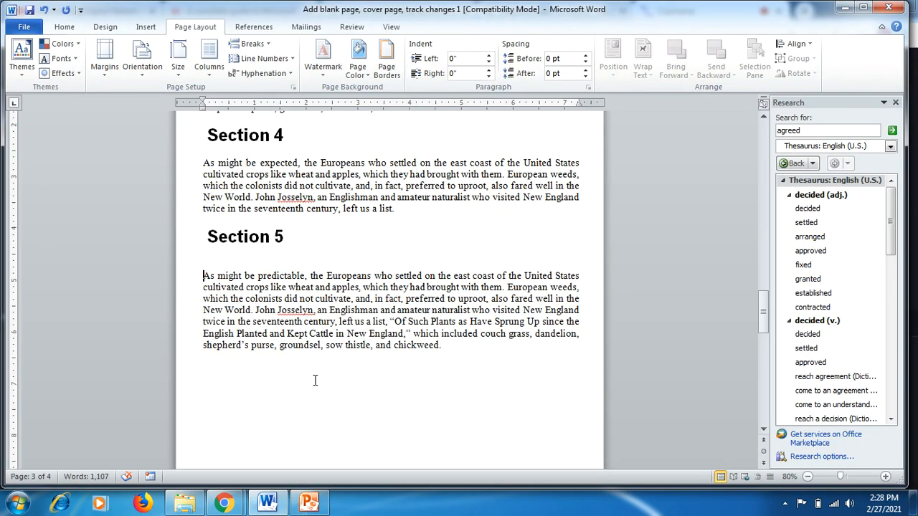
- Insert a blank page at the end of the Section 5 body paragraph
click(454, 348)
click(144, 28)
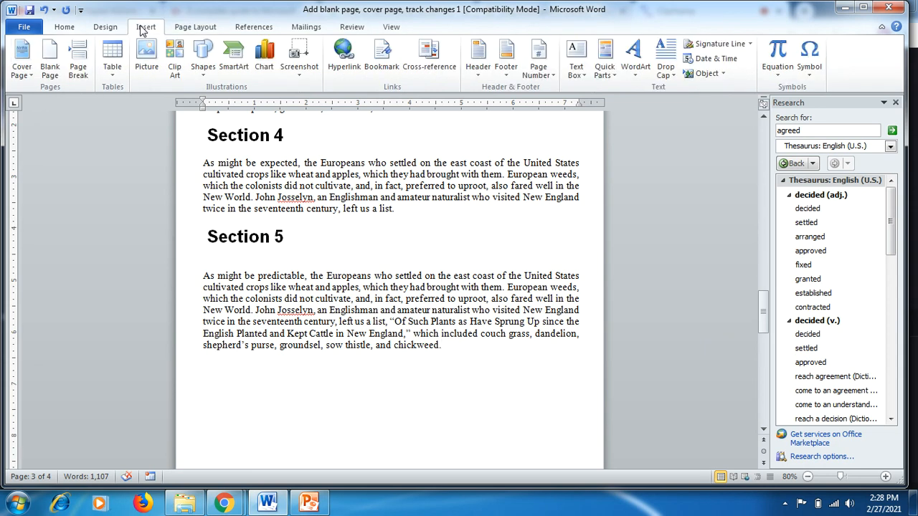
click(49, 70)
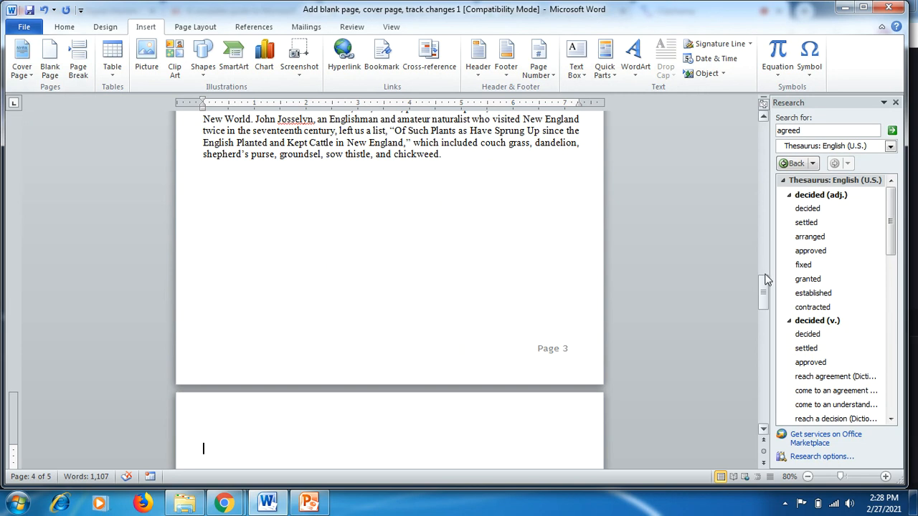
drag(764, 283, 764, 304)
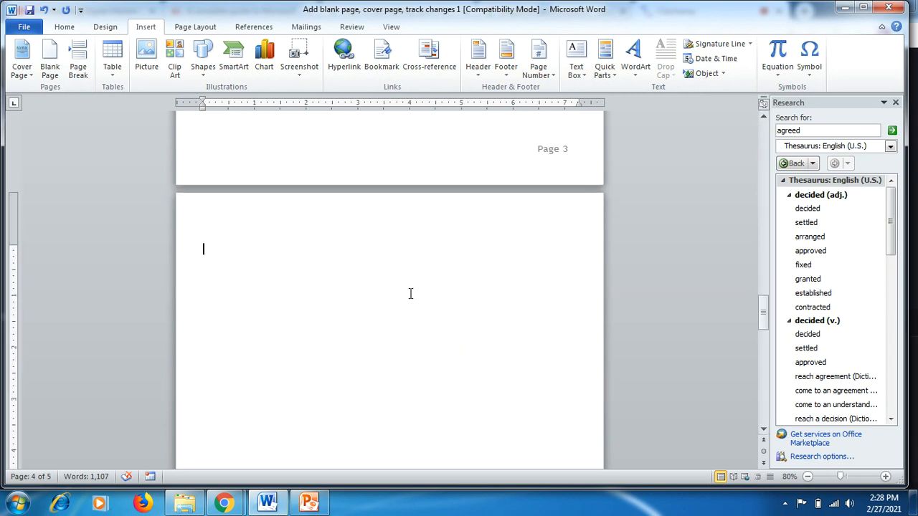
- Delete the blank page after Section 5, and check the next topic on the PowerPoint slide
key(BackSpace)
key(BackSpace)
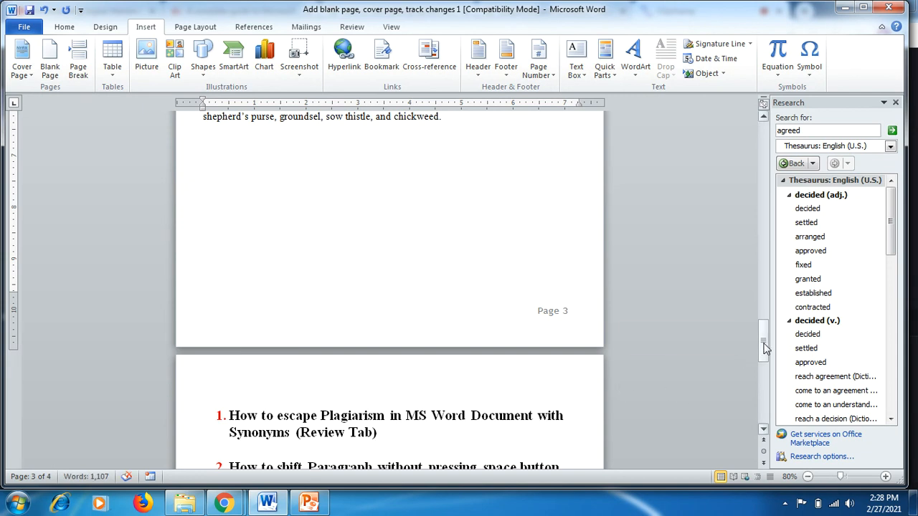
drag(764, 348, 764, 331)
click(308, 504)
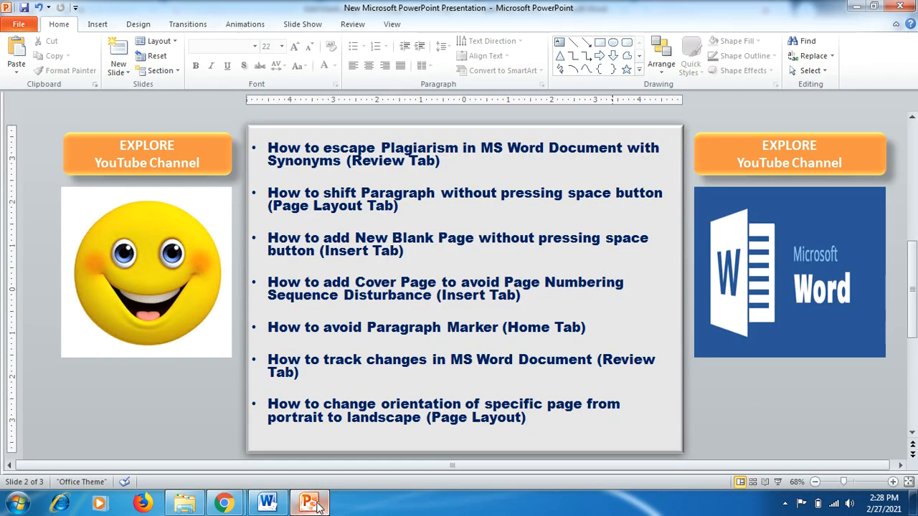
click(316, 506)
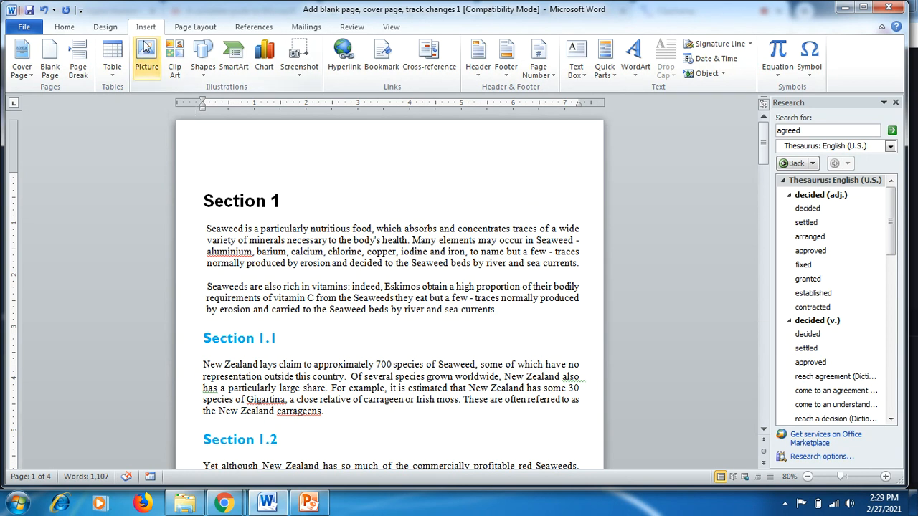
- Insert the built-in Contrast cover page, and check the page number in the footer of the Section 1 page
click(22, 74)
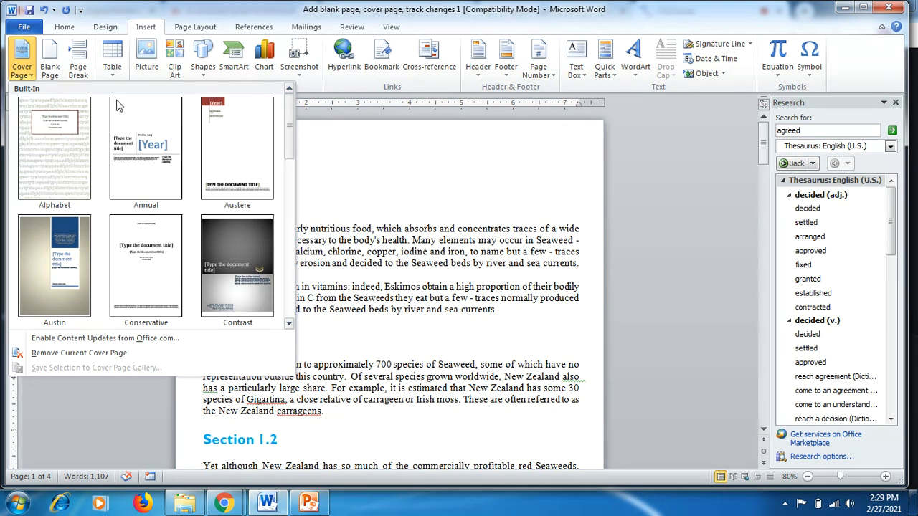
click(259, 246)
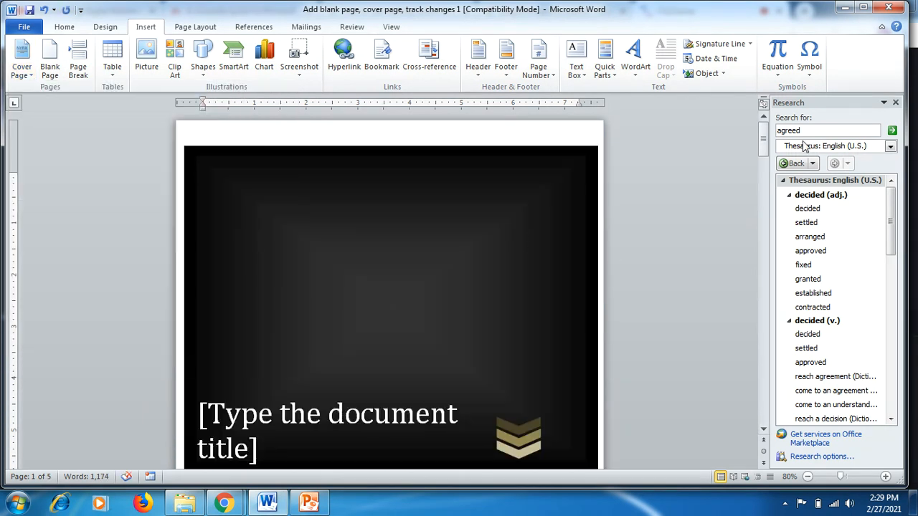
drag(766, 131, 761, 170)
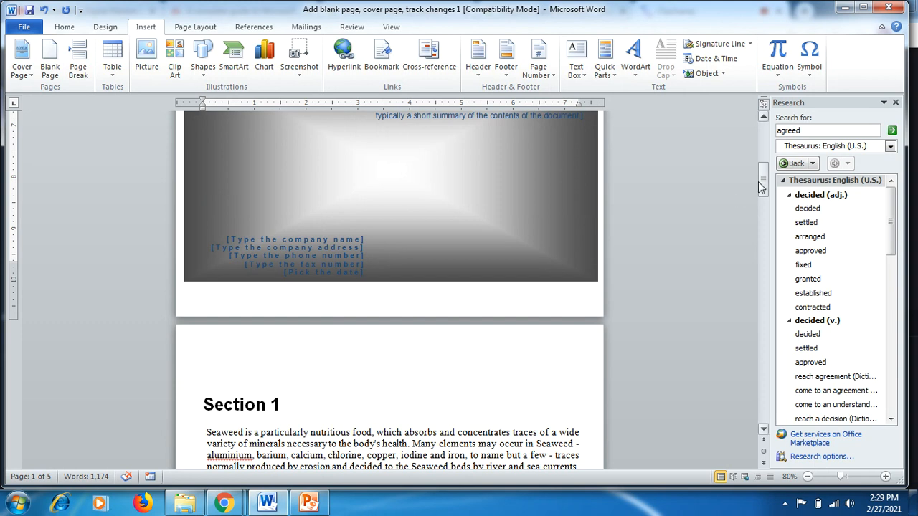
drag(763, 186, 762, 231)
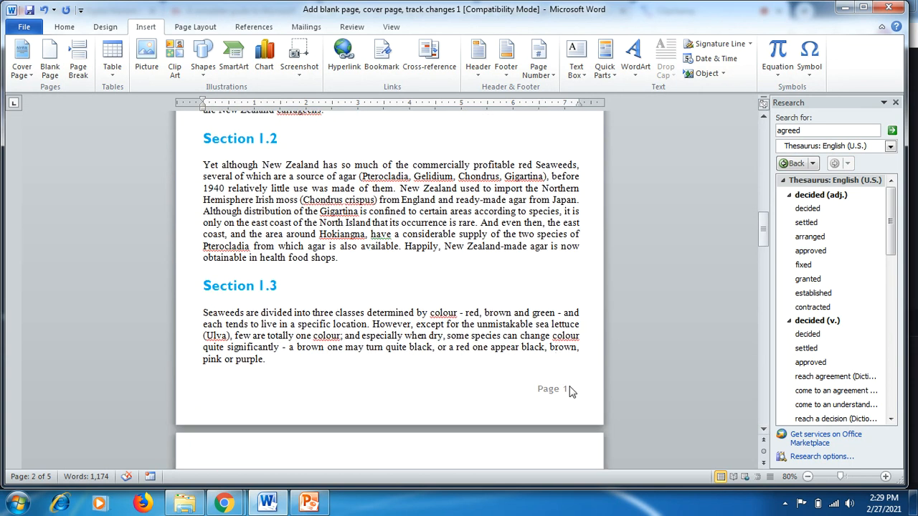
key(ctrl+Home)
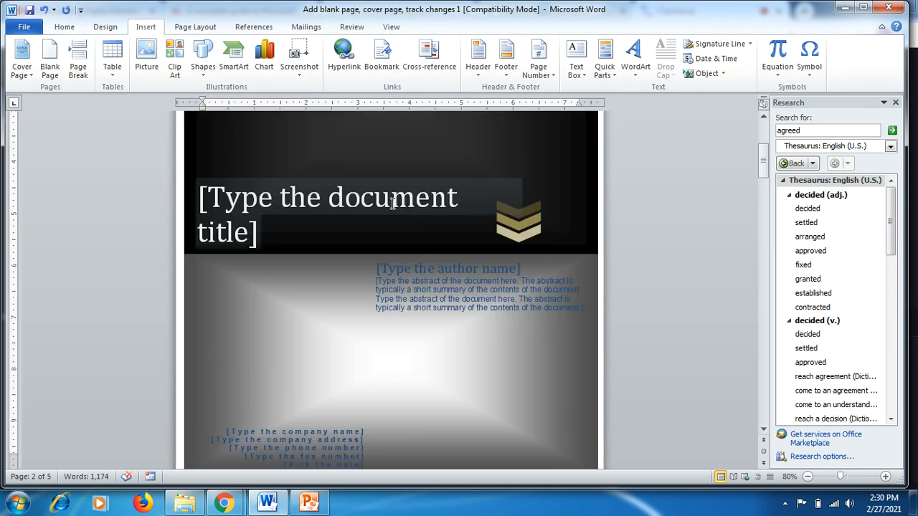
- Enter "Seawood" as the document title on the cover page, and save the document
click(390, 202)
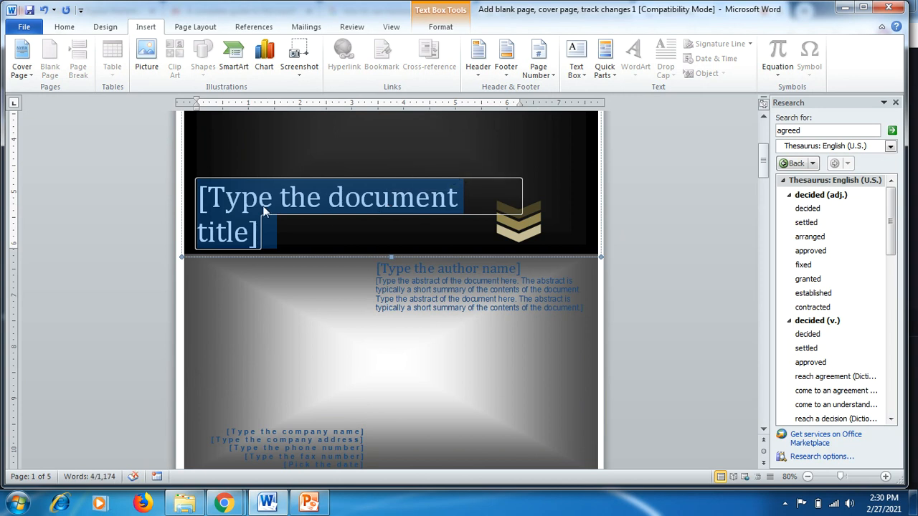
text(S)
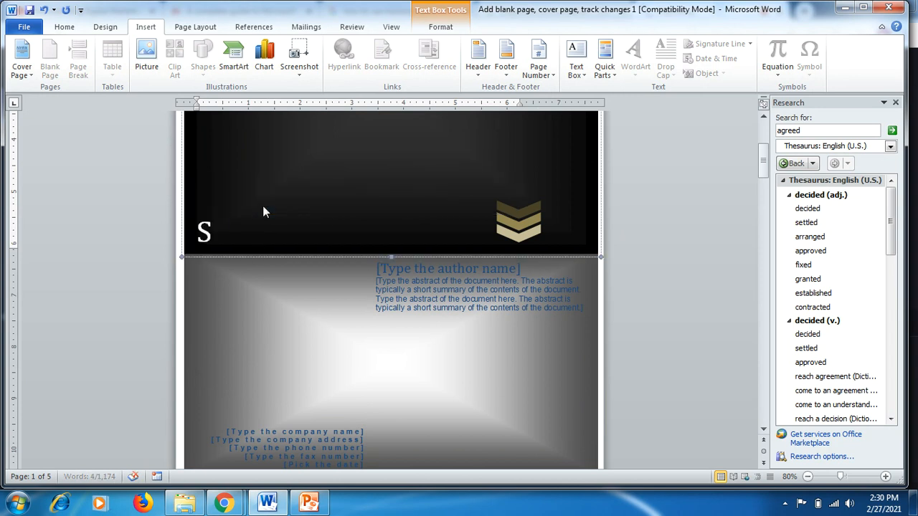
text(eawood)
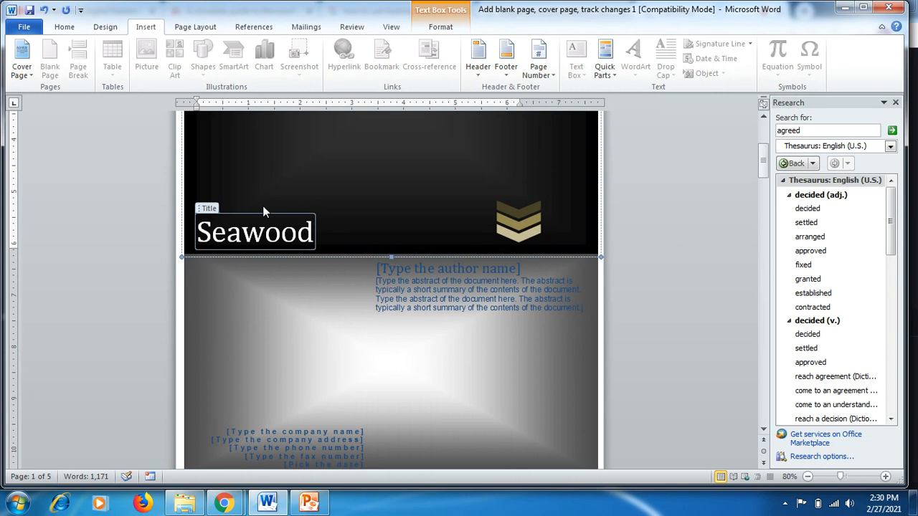
click(136, 213)
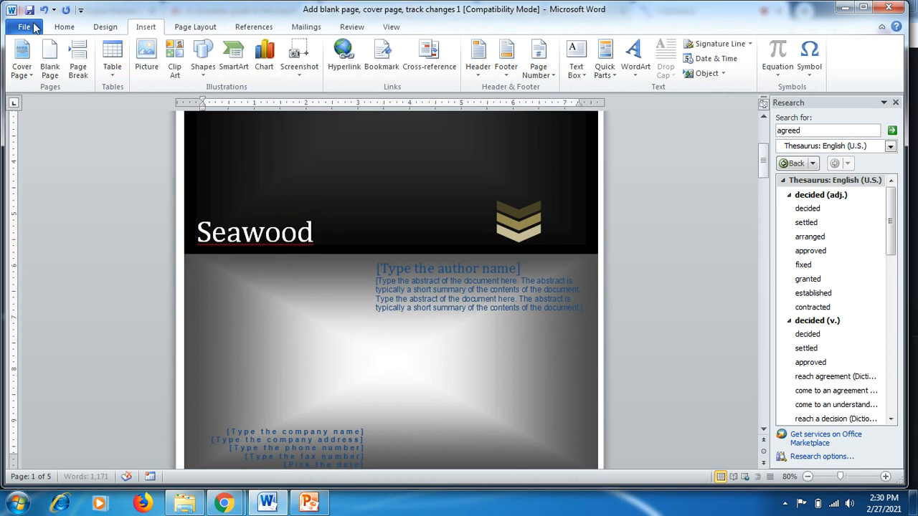
click(28, 9)
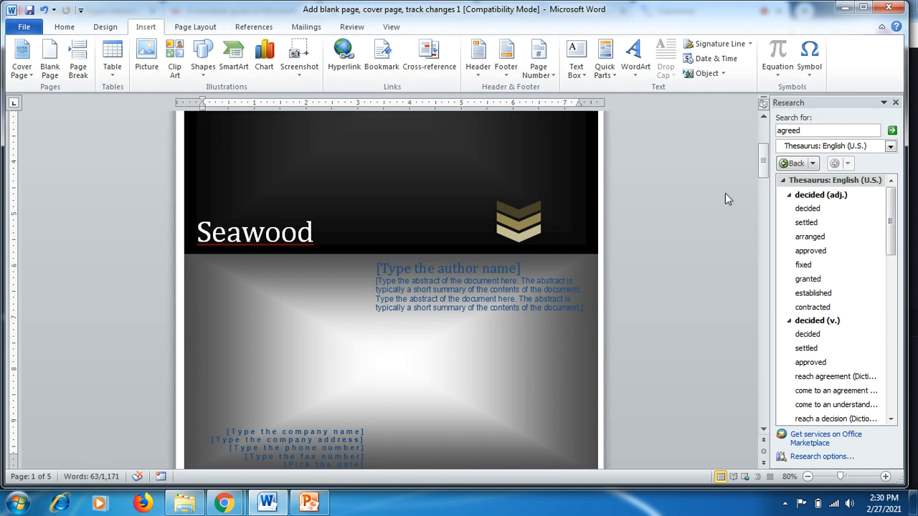
drag(763, 167, 762, 226)
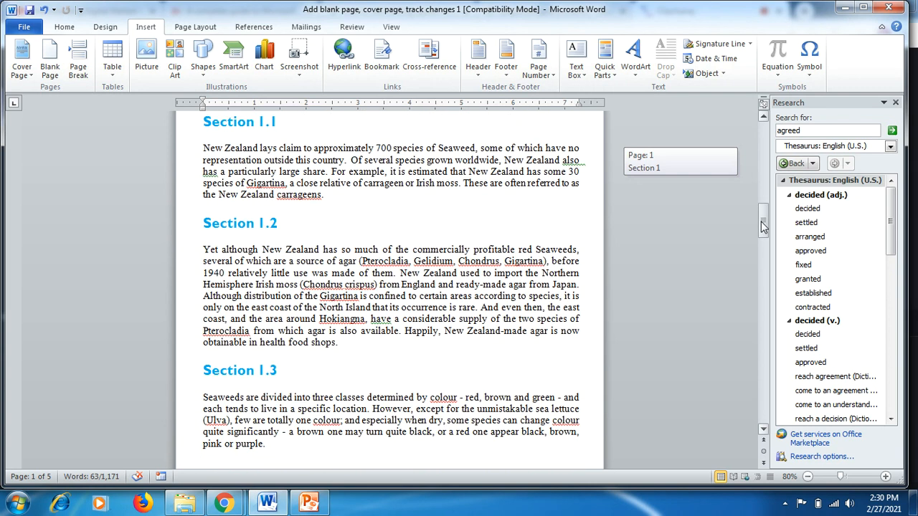
drag(763, 227, 761, 209)
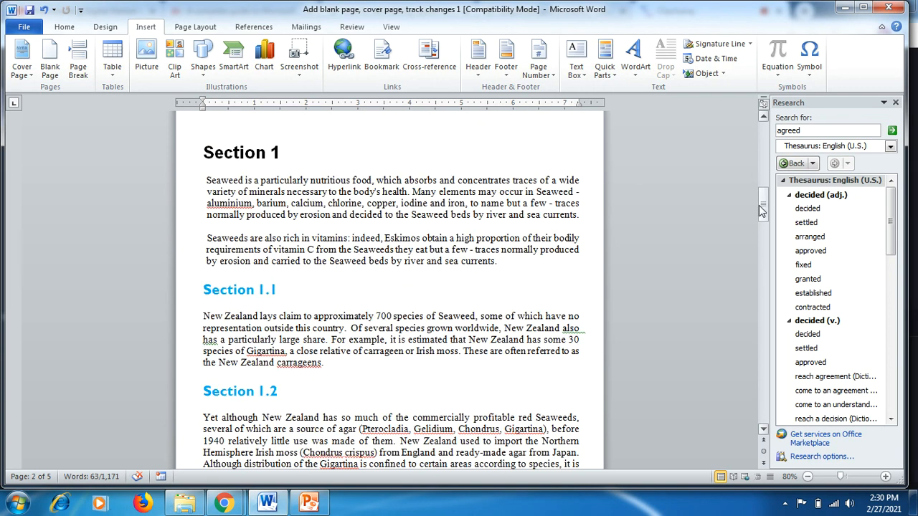
- Check the next topic on the PowerPoint slide, and add a line filled with spaces below the second Section 1 paragraph in Word
click(311, 504)
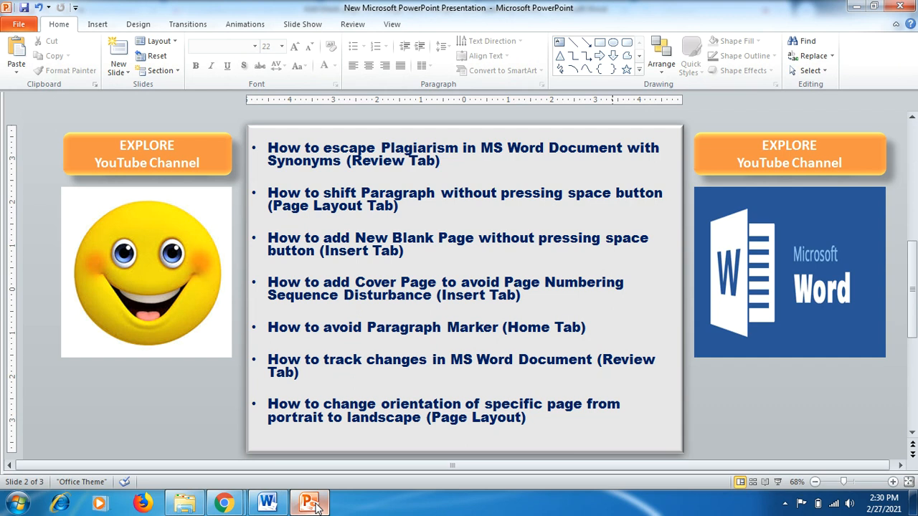
click(311, 504)
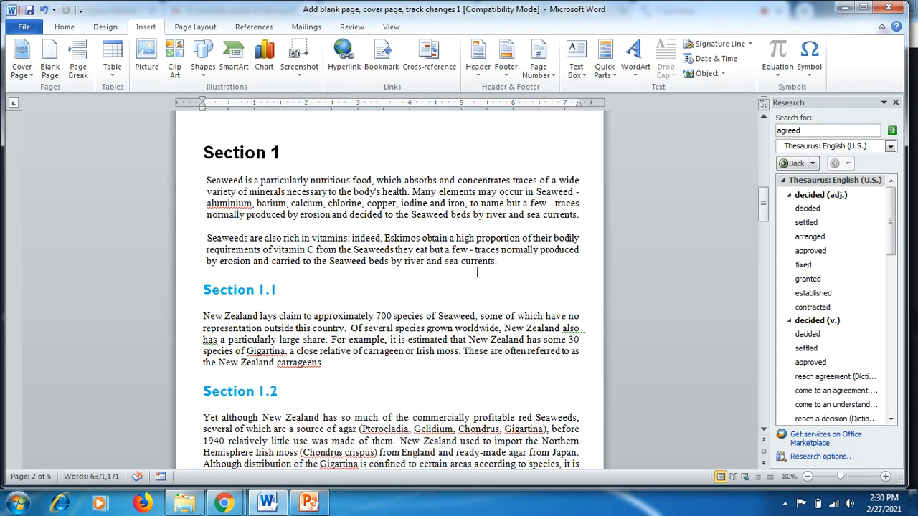
click(500, 265)
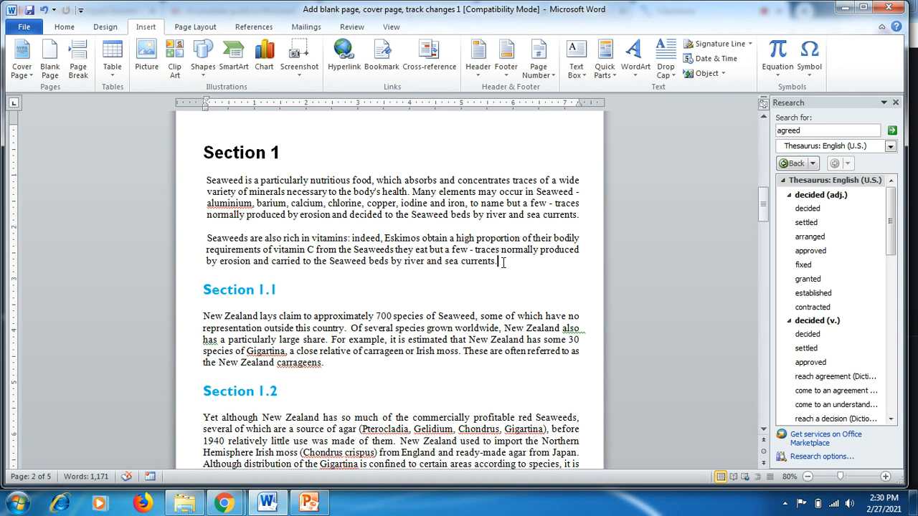
key(Return)
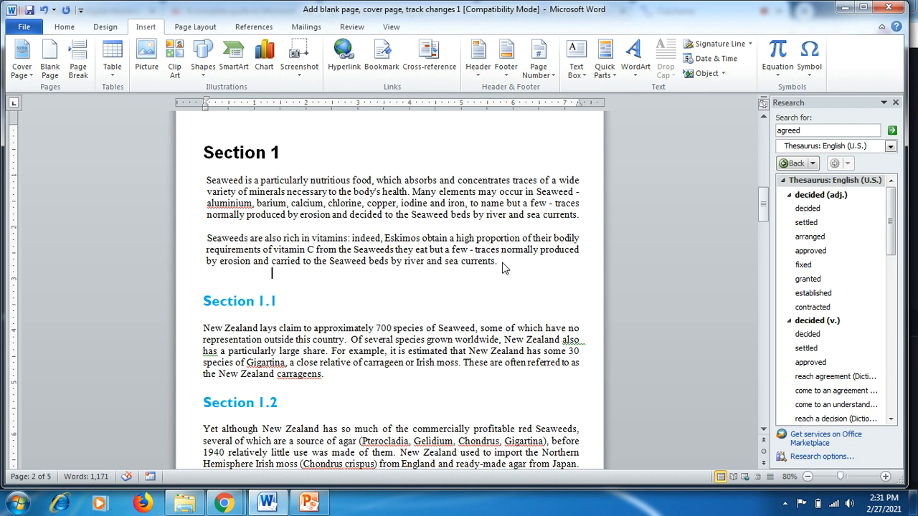
- Show the paragraph marks to examine the line of spaces below the second Section 1 paragraph, and hide the marks again
click(69, 27)
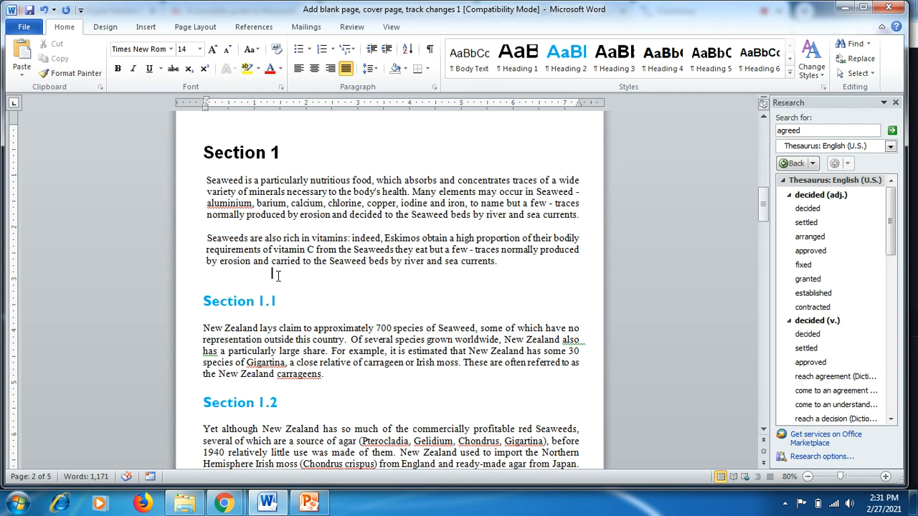
click(430, 51)
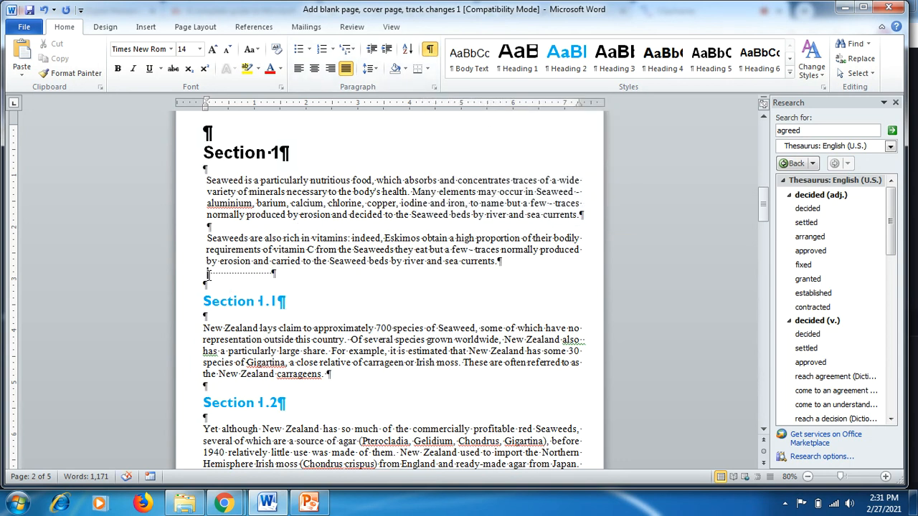
drag(207, 275, 271, 273)
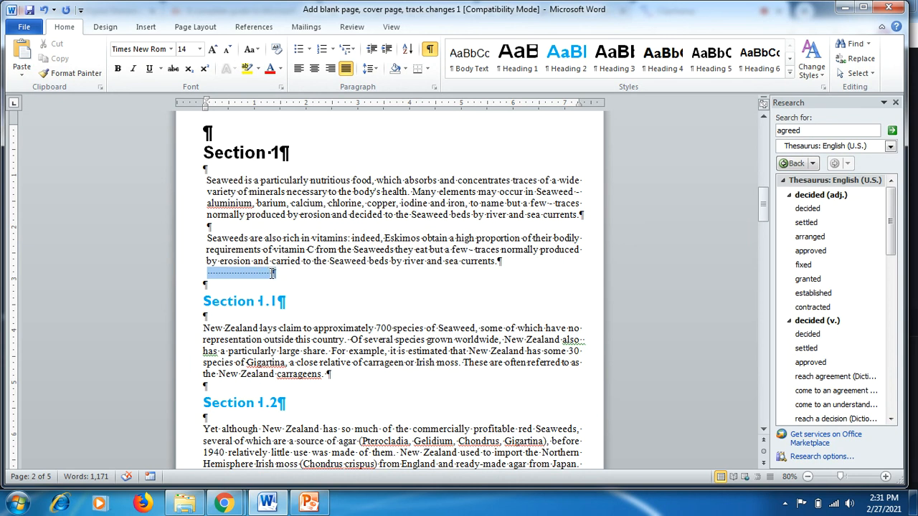
click(215, 286)
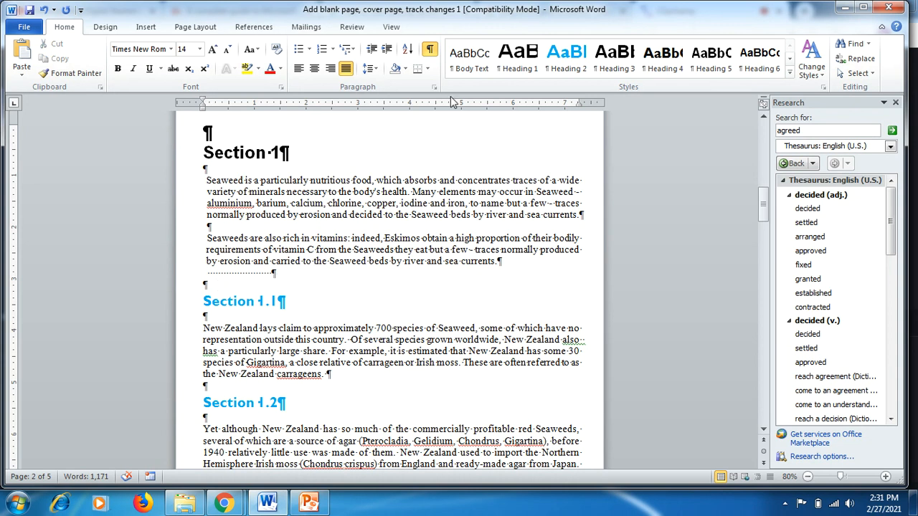
click(430, 50)
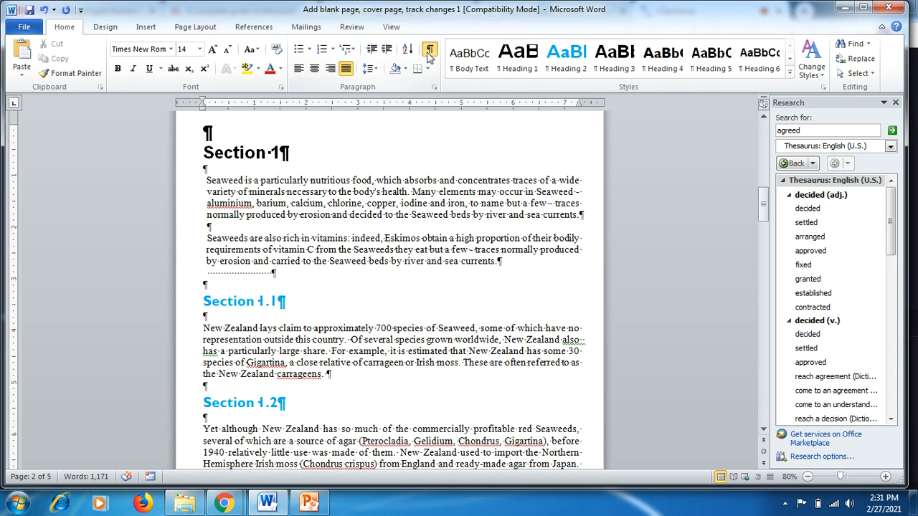
- Add a line directly below the second Section 1 paragraph with a left indent of about 2.5 inches, and enter "Section" on it
click(210, 273)
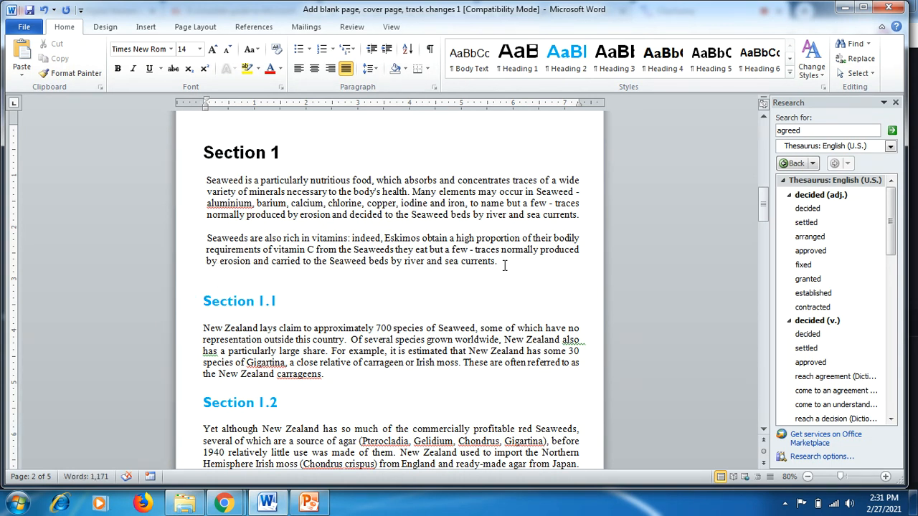
key(Return)
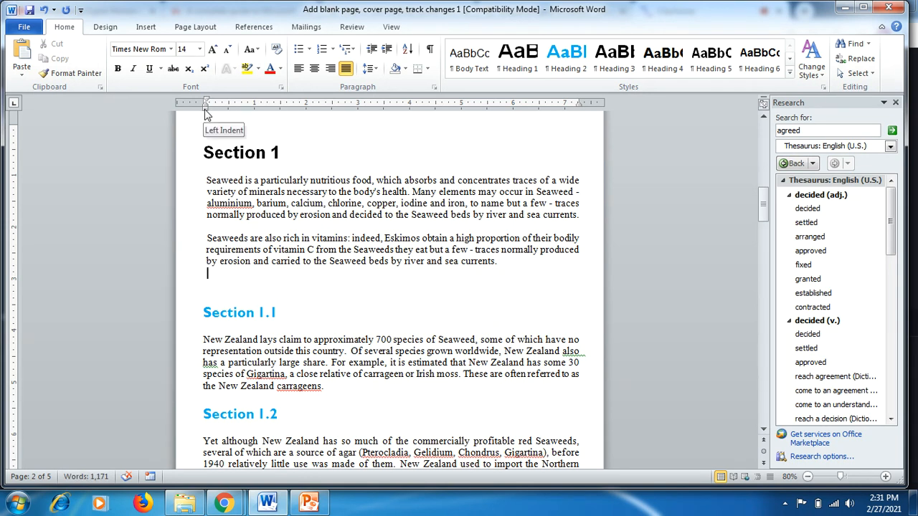
drag(205, 110, 331, 119)
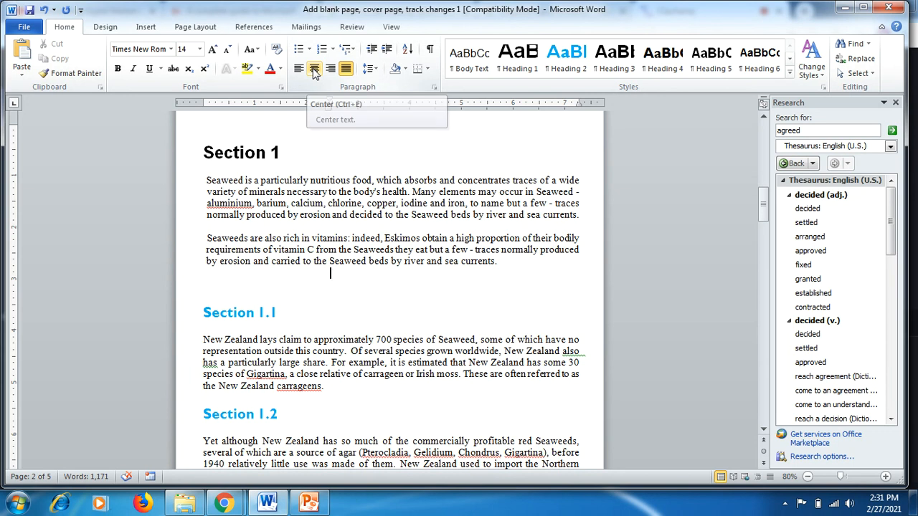
text(Section)
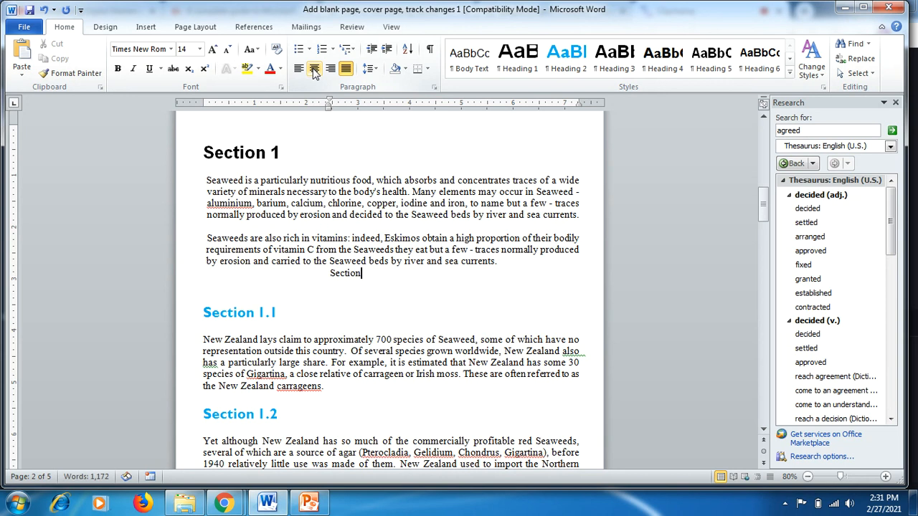
- Enter "I ama superman" on a new line with zero left indent below "Section", and insert an empty unindented line between them
key(Return)
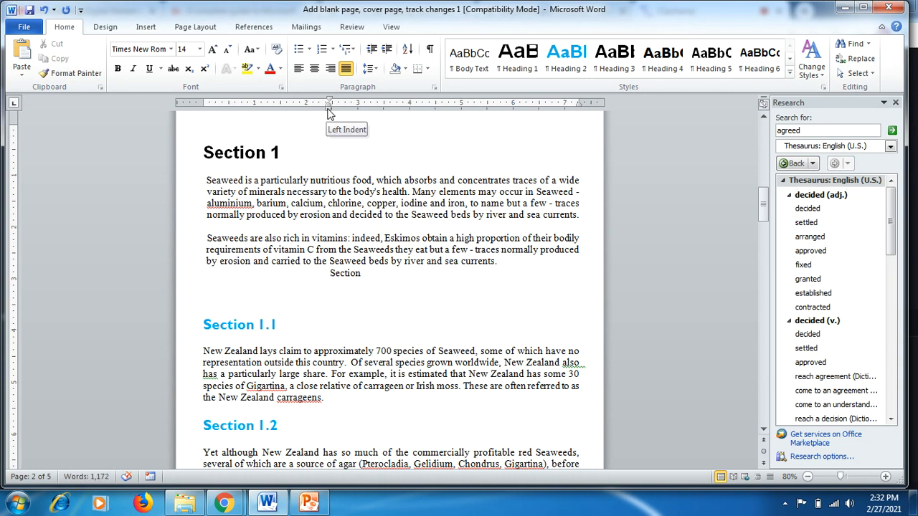
drag(328, 113, 203, 120)
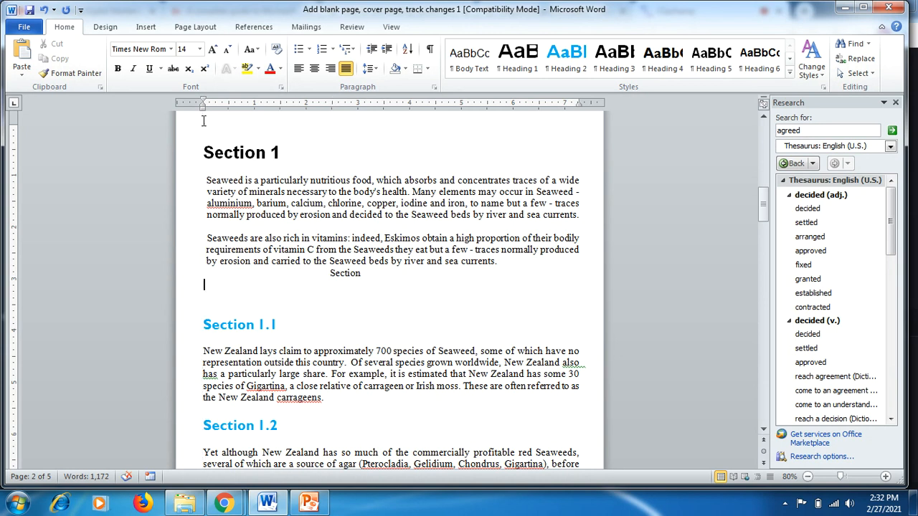
text(I ama superman)
click(364, 273)
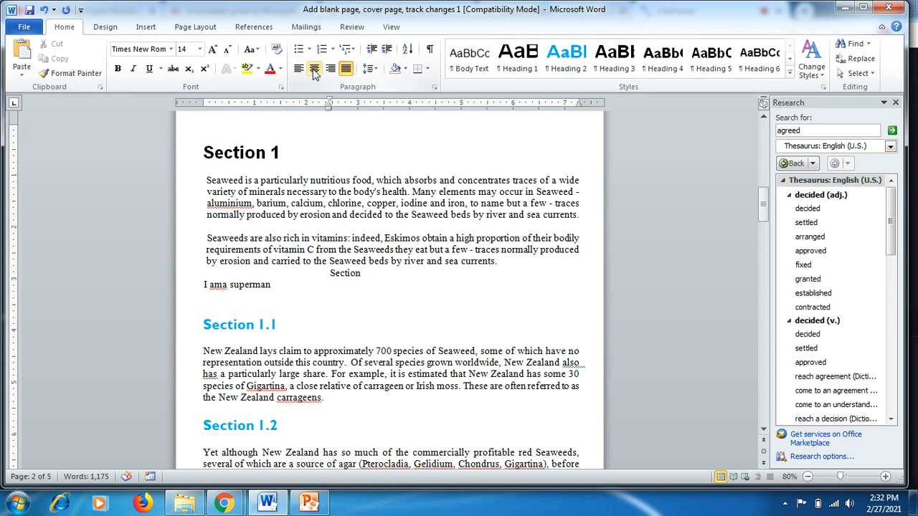
key(Return)
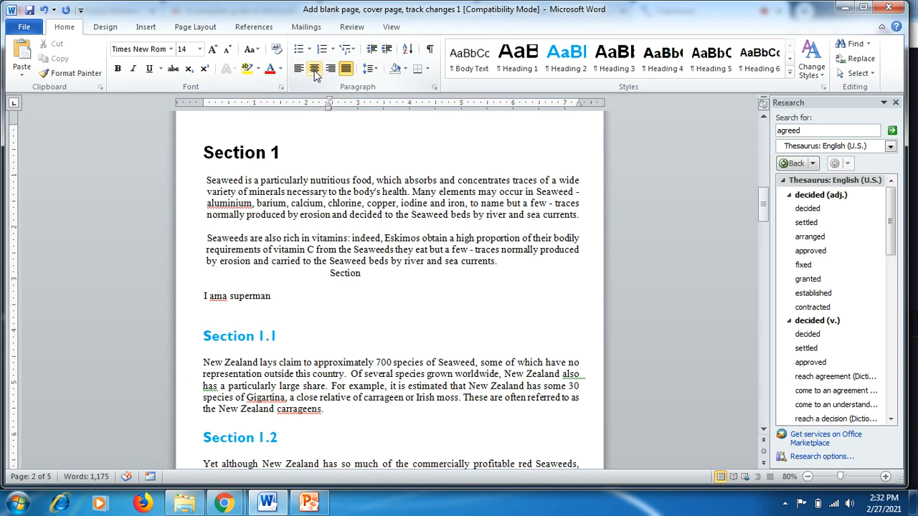
mouse_move(328, 107)
mouse_down()
mouse_move(222, 109)
mouse_move(201, 124)
mouse_up()
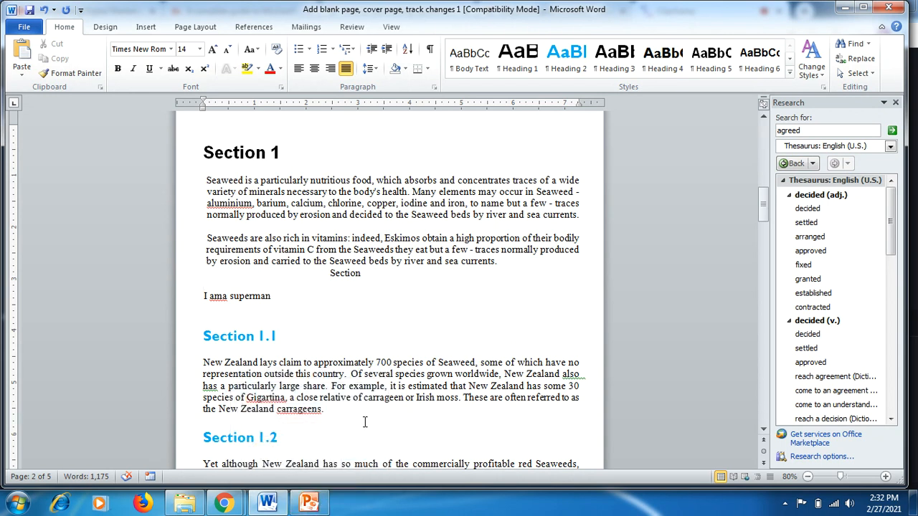
- Check the next topic on the PowerPoint slide, and select sample text in the second Section 1 paragraph as examples of edits
click(321, 506)
drag(313, 238, 350, 243)
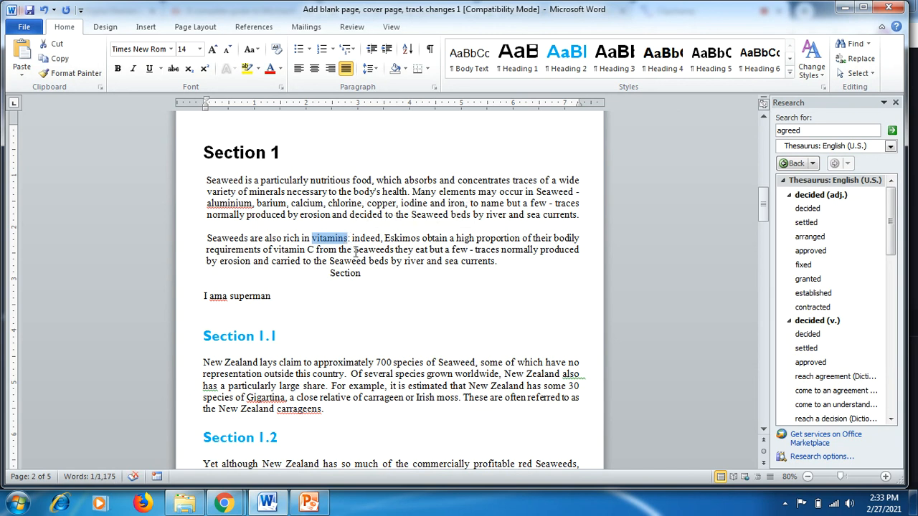
drag(369, 272, 356, 256)
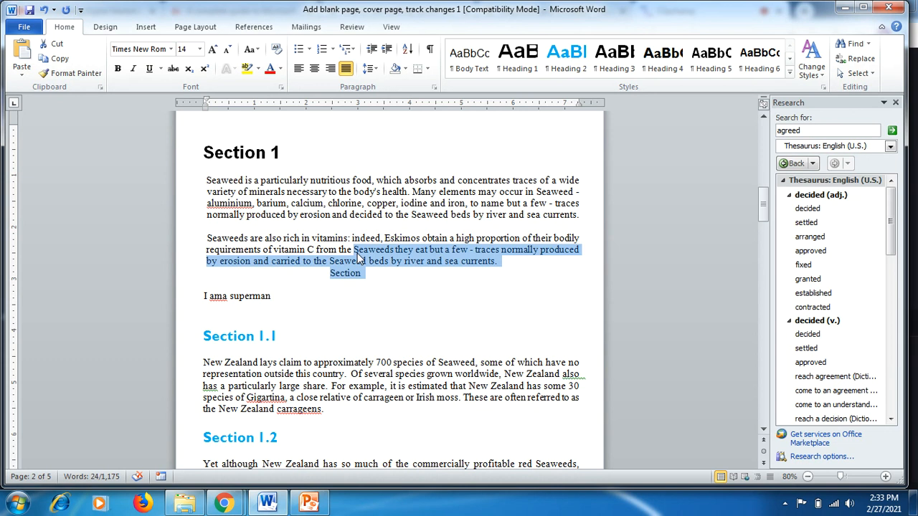
click(303, 291)
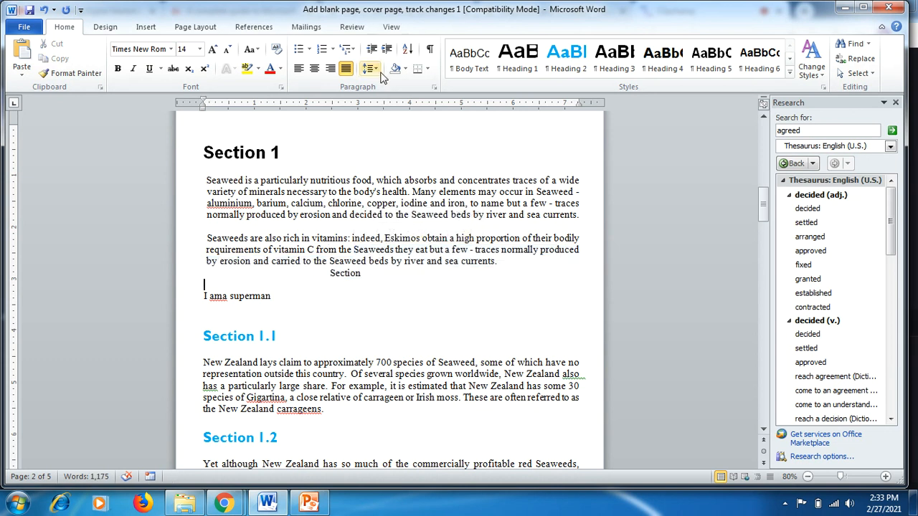
- Set the review display to Final: Show Markup, and point out the markup area beside the Section 1 text
click(393, 28)
click(362, 28)
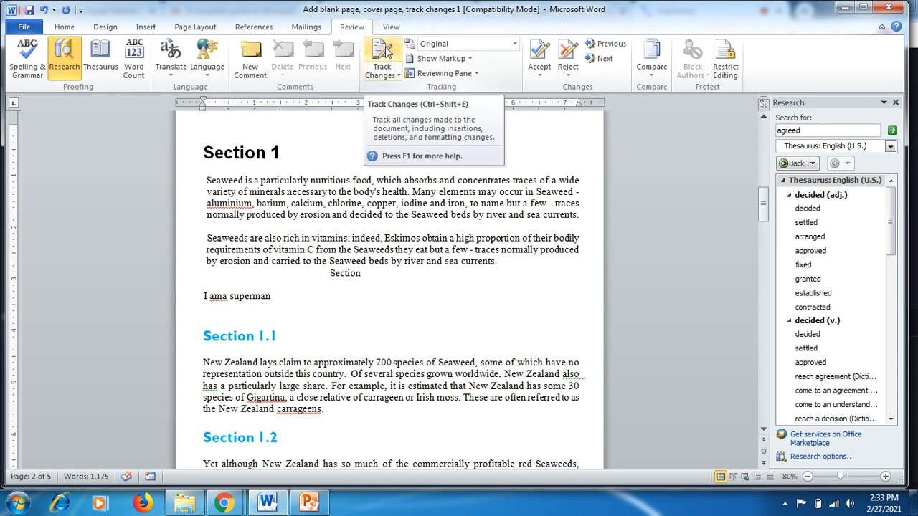
click(515, 45)
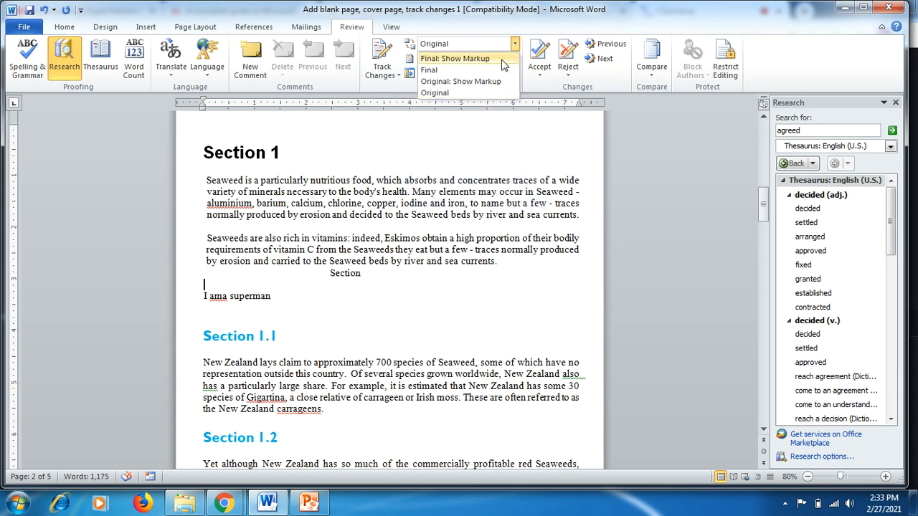
click(503, 61)
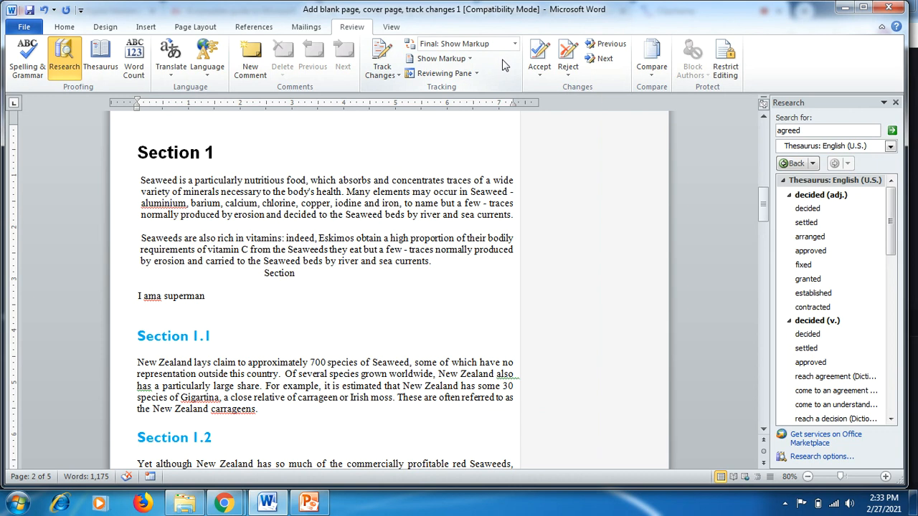
click(514, 44)
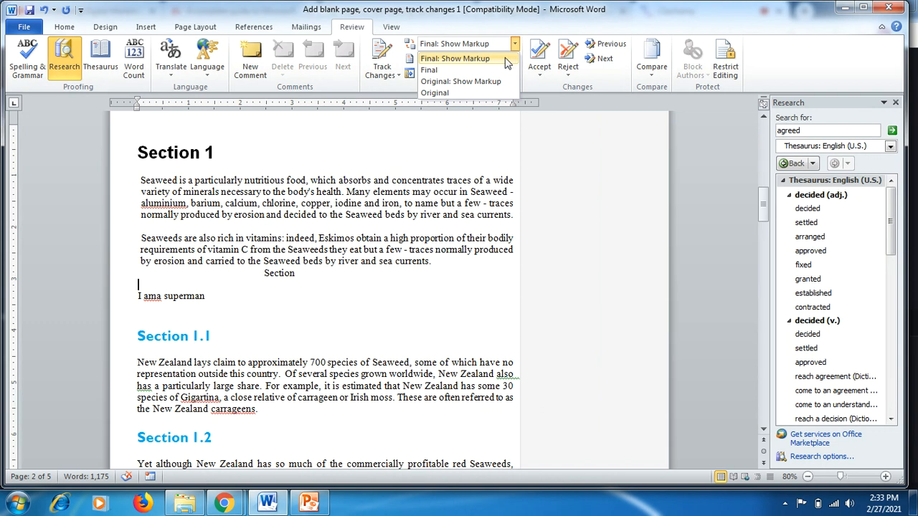
click(563, 198)
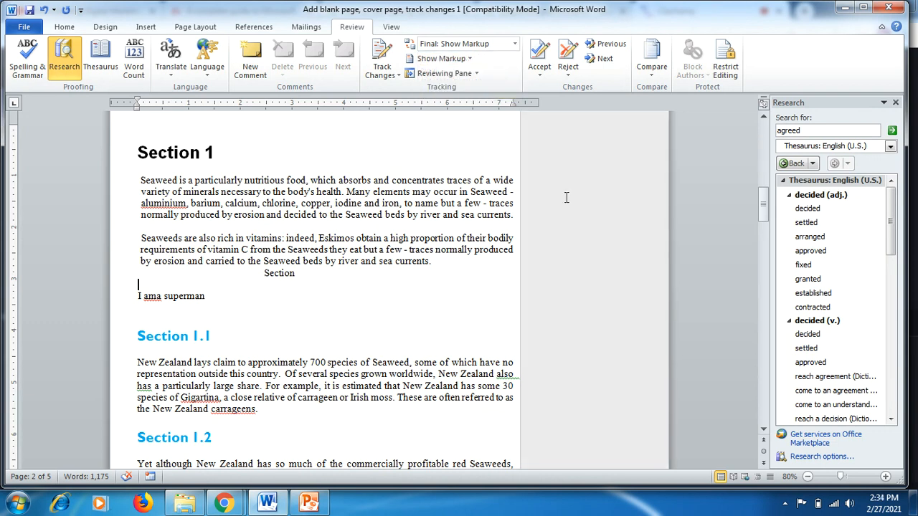
drag(568, 148, 603, 165)
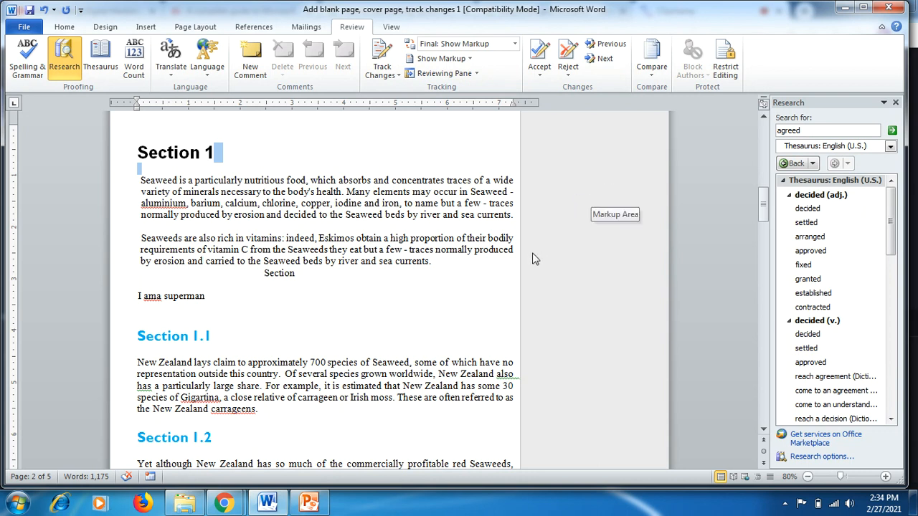
- Replace the word "beds" in the first Section 1 paragraph with its synonym "couches"
drag(405, 215, 387, 219)
right_click(387, 218)
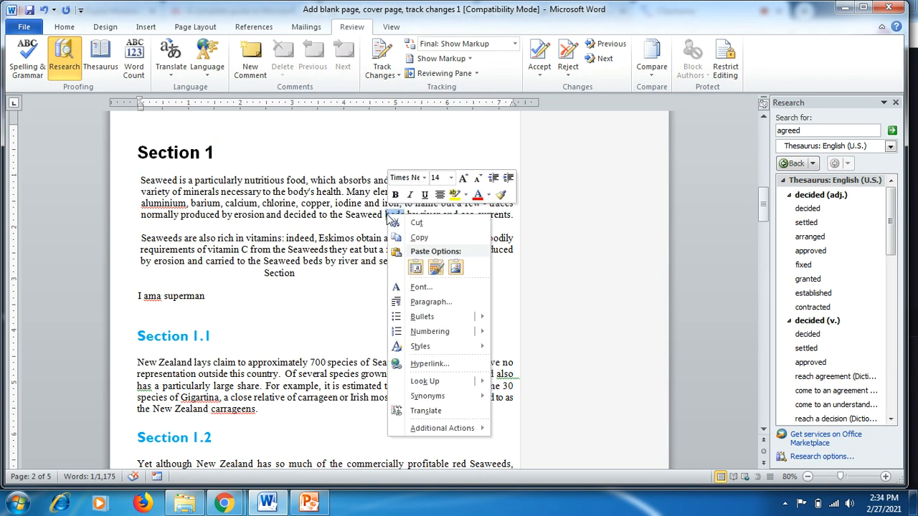
mouse_move(482, 399)
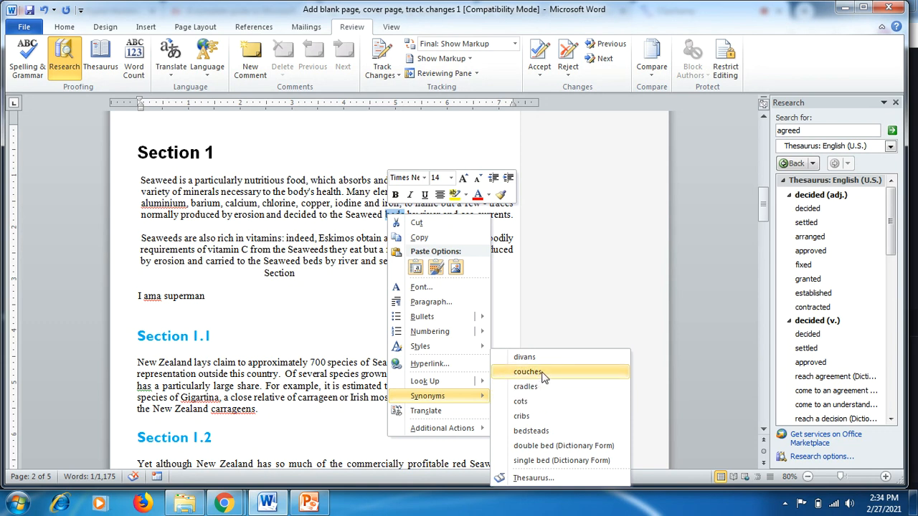
click(531, 372)
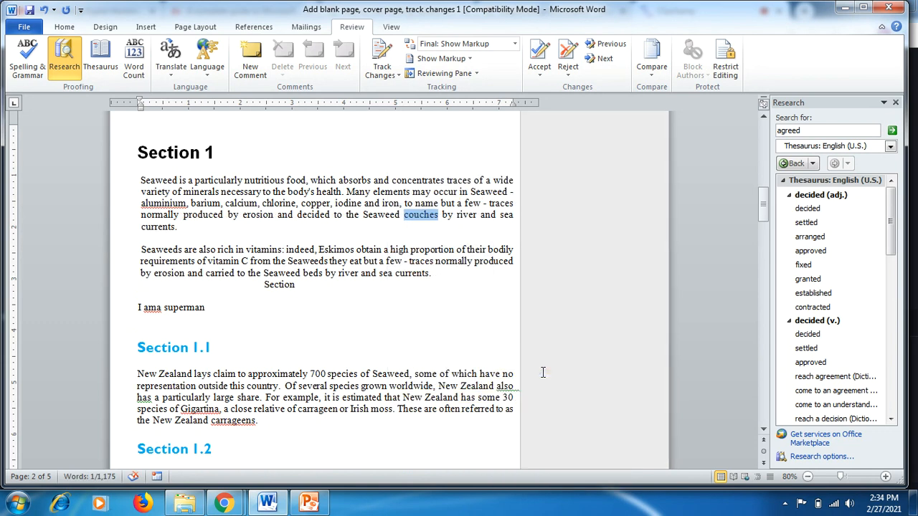
click(431, 218)
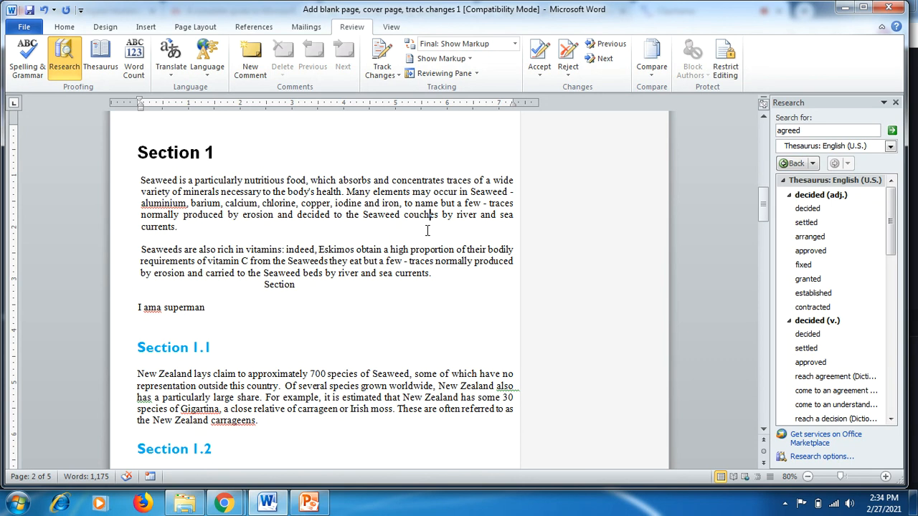
- Choose Show Only Comments and Formatting in Balloons for the markup, and turn on Track Changes
click(471, 60)
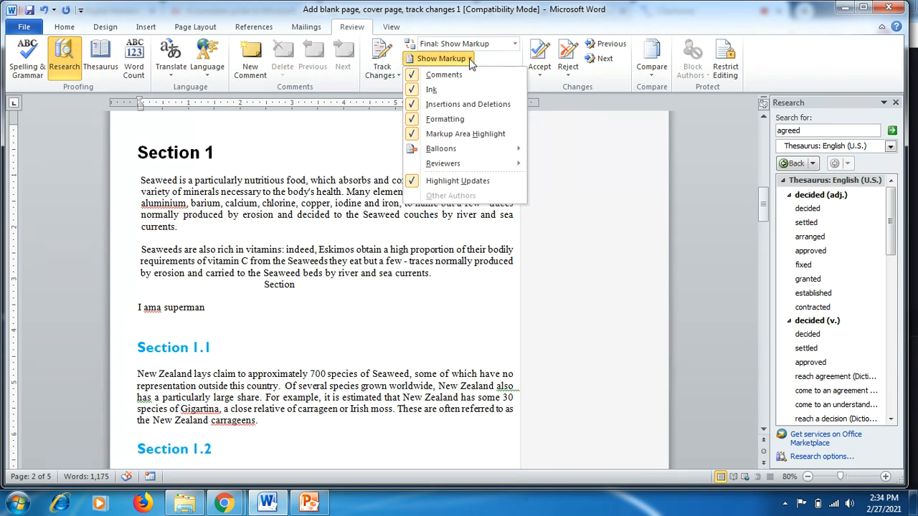
mouse_move(517, 152)
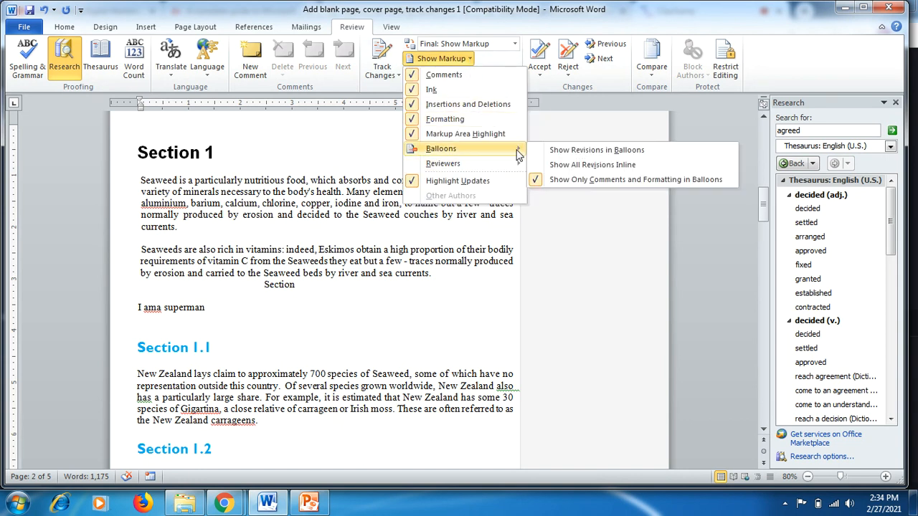
click(562, 182)
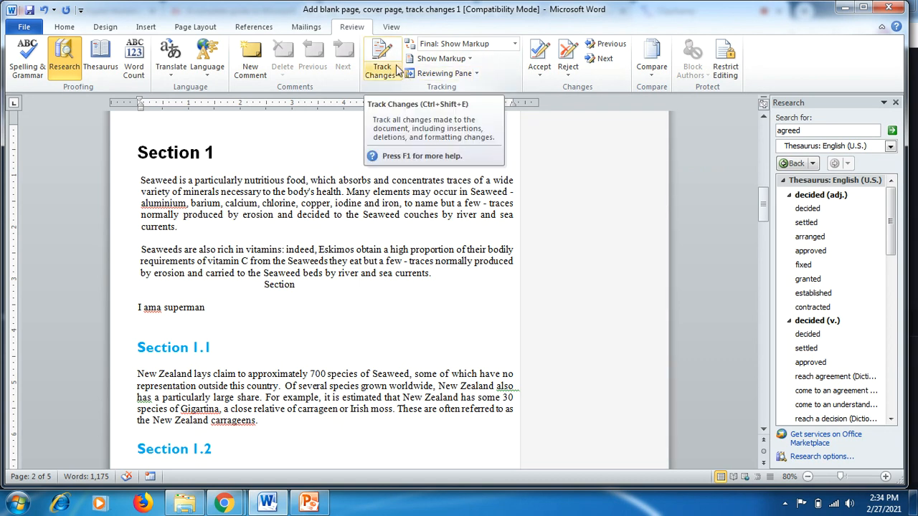
click(392, 51)
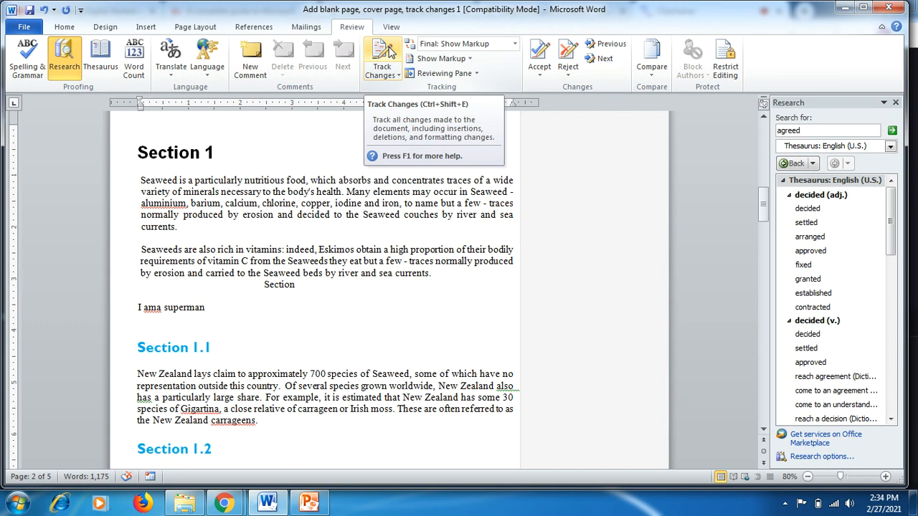
- Turn on Track Changes and replace "couches" in the first Section 1 paragraph with its synonym "loveseats"
click(391, 52)
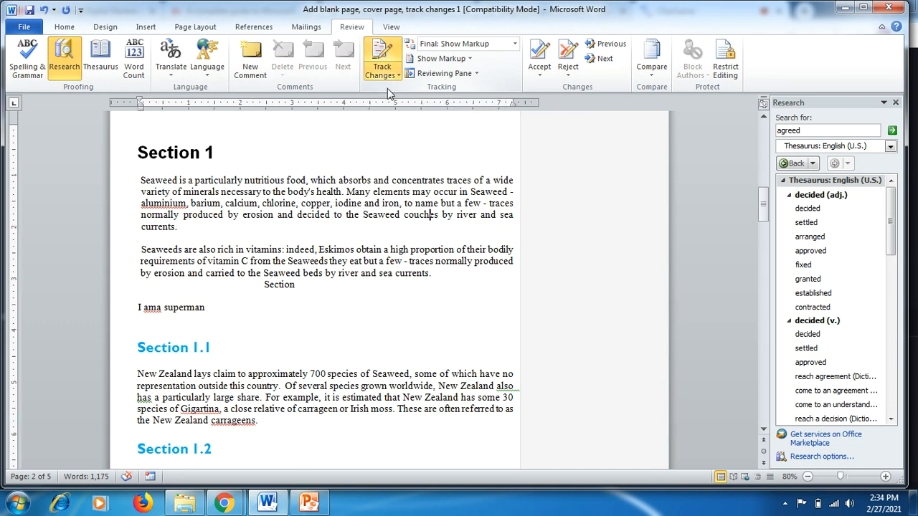
drag(404, 215, 439, 217)
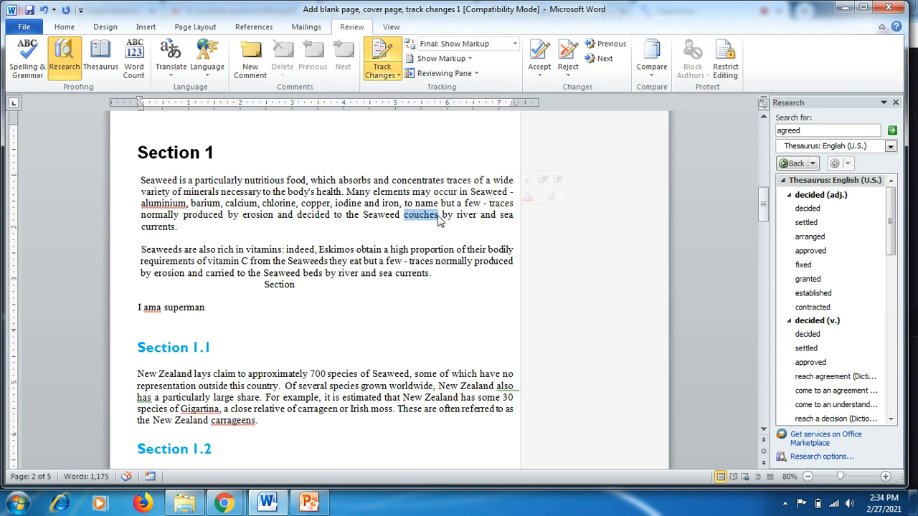
right_click(439, 216)
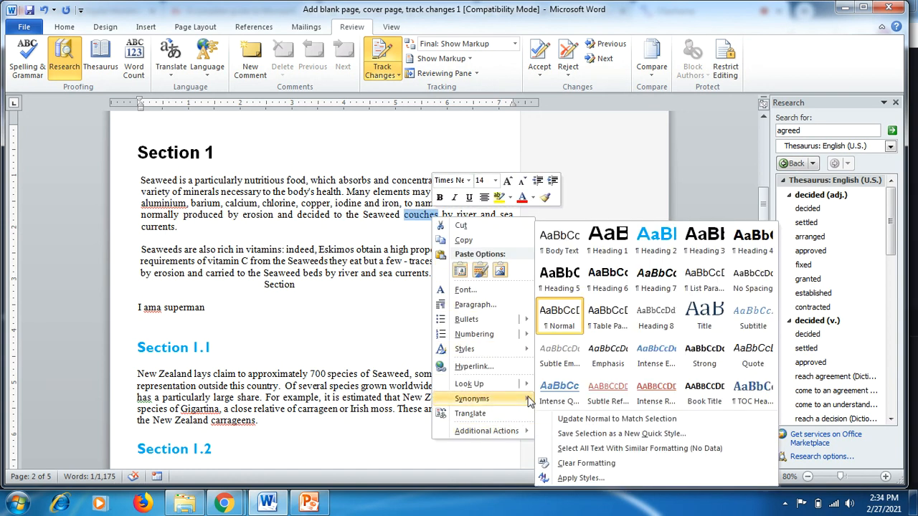
mouse_move(501, 399)
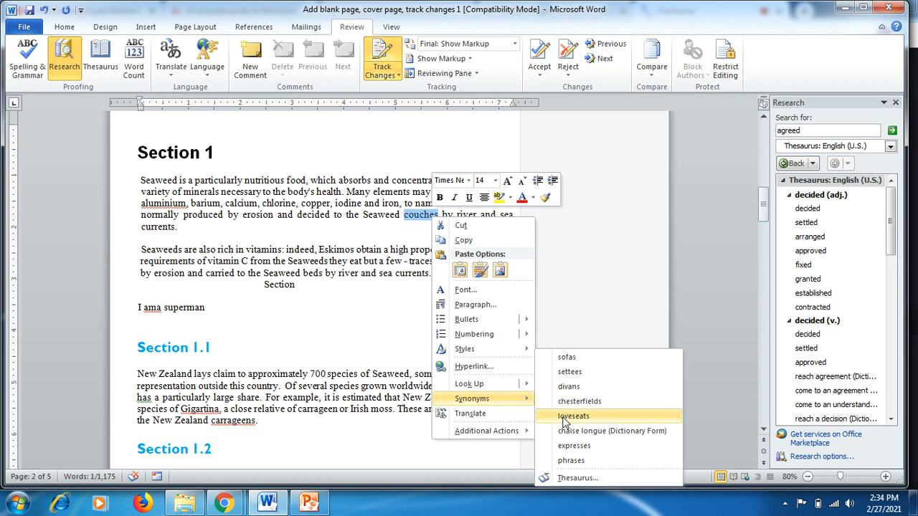
click(566, 415)
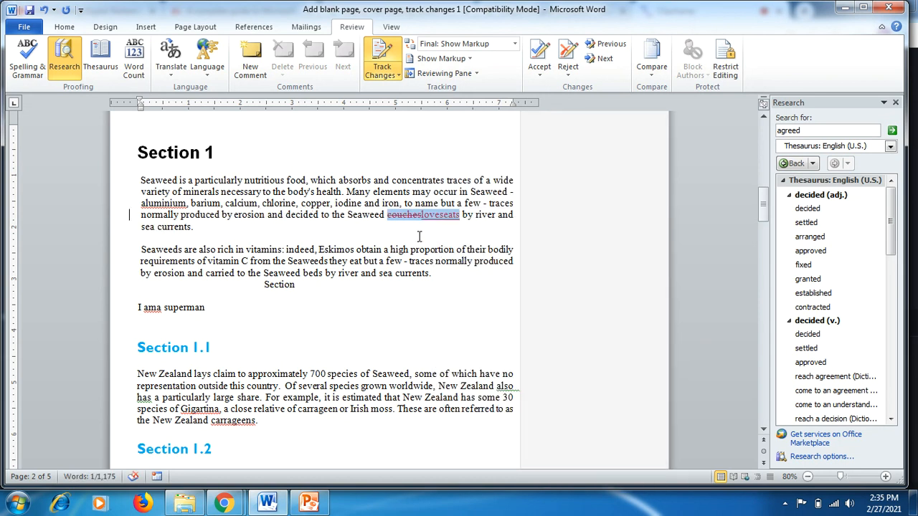
click(413, 228)
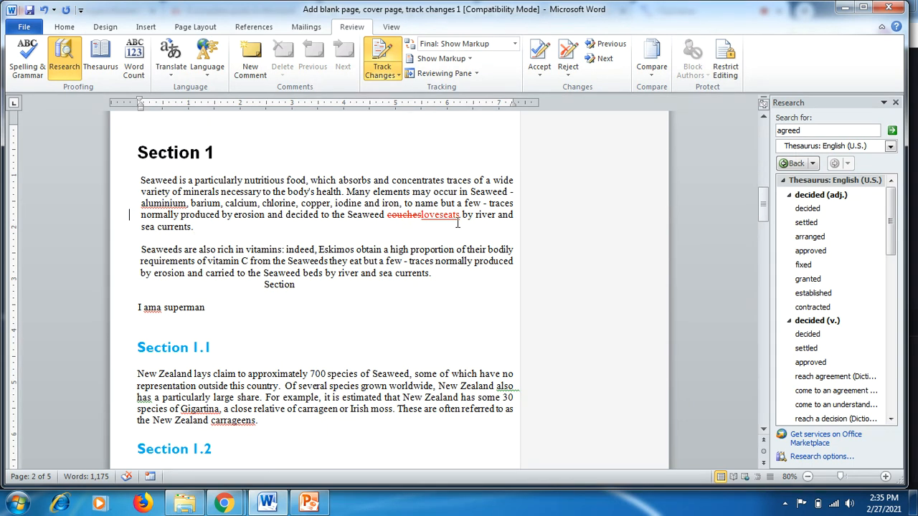
drag(460, 215, 427, 215)
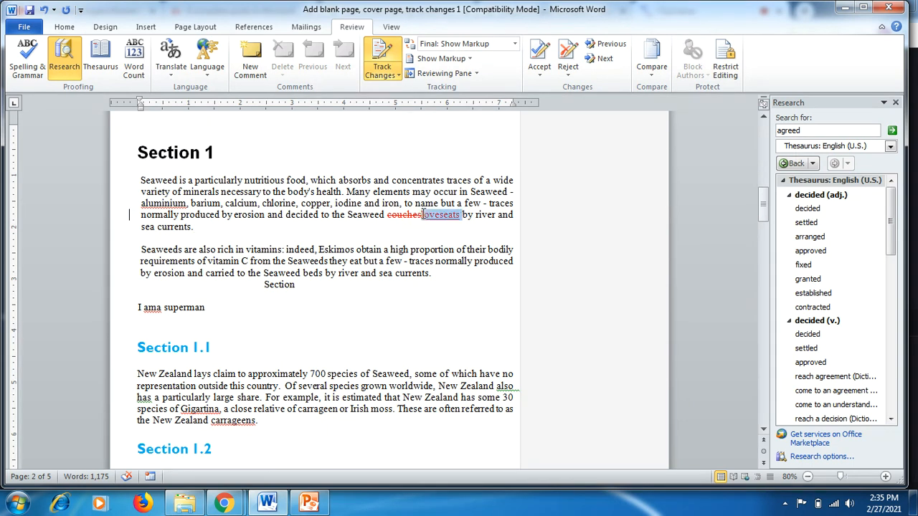
click(436, 230)
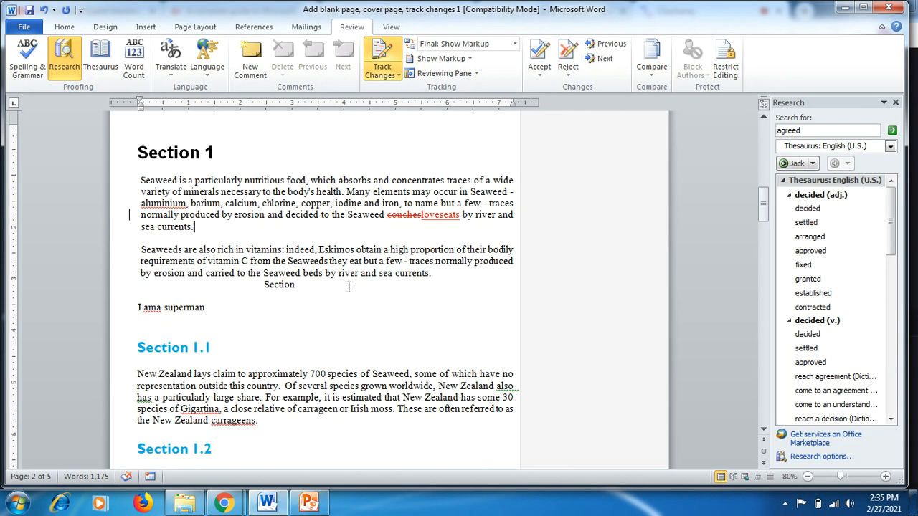
- Delete the second Section 1 paragraph with the "Section" line below it, and make the first sentence of Section 1.1 bold italic
drag(350, 287, 150, 249)
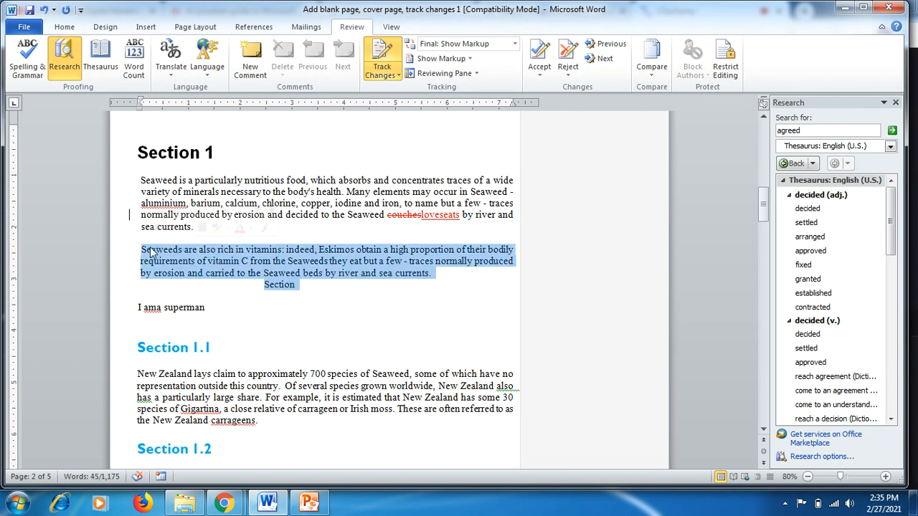
key(Delete)
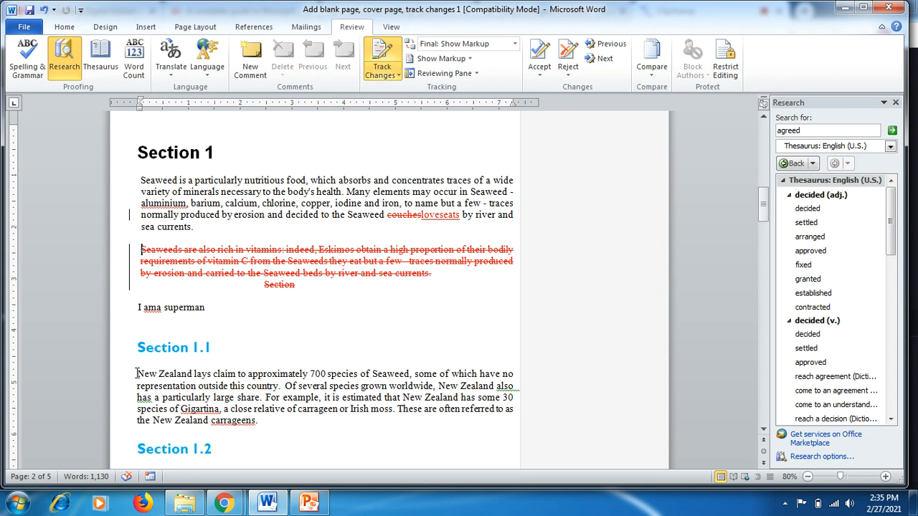
drag(136, 374, 282, 386)
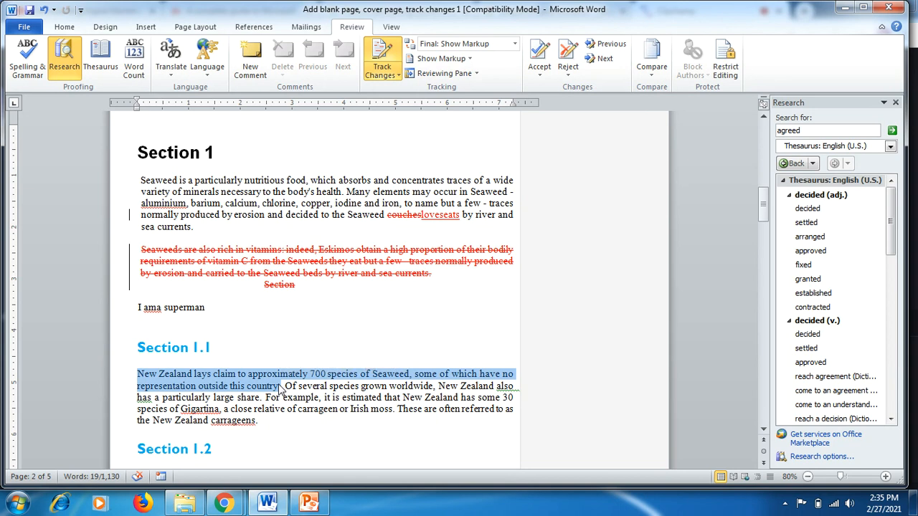
key(ctrl+i)
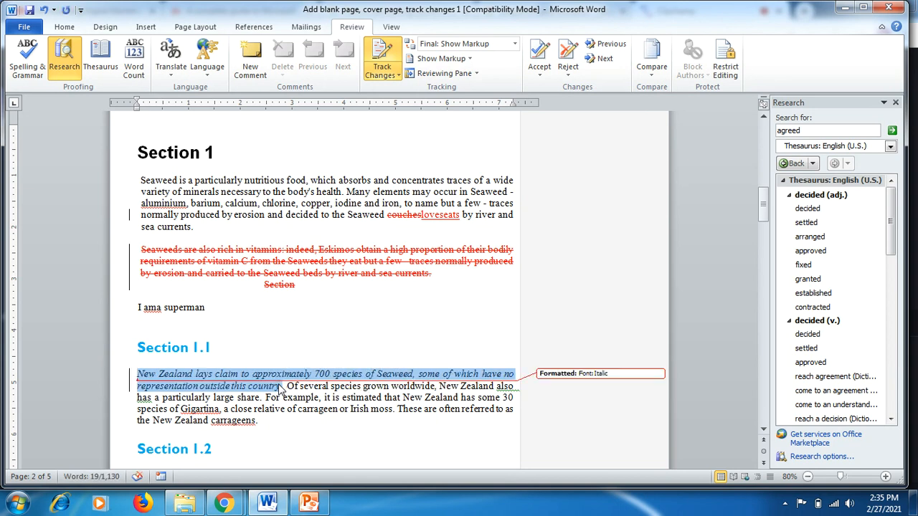
key(ctrl+b)
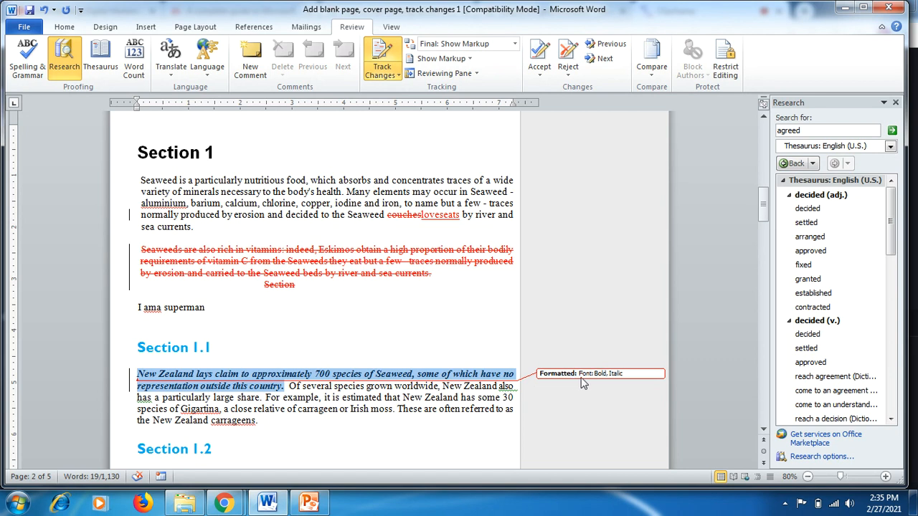
mouse_move(584, 383)
mouse_move(627, 376)
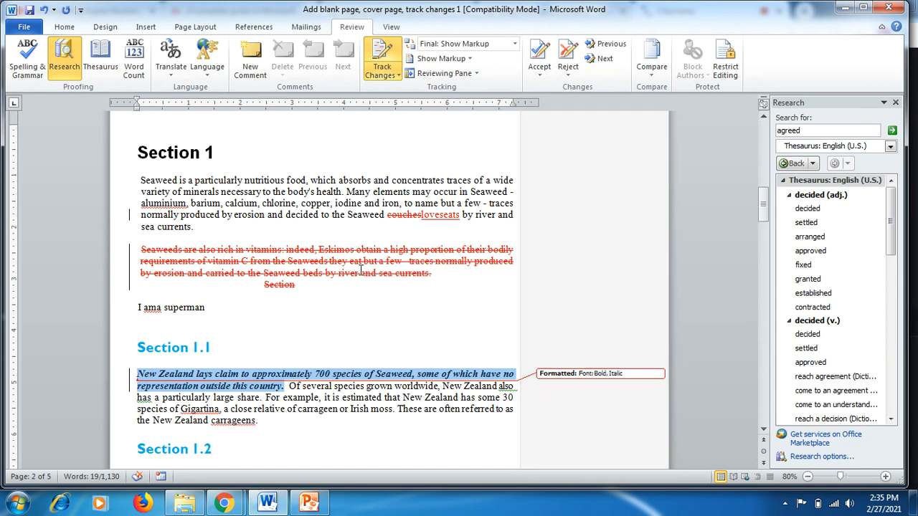
- Add the line "I am learning ms word" below "I ama superman", and save the document
click(218, 309)
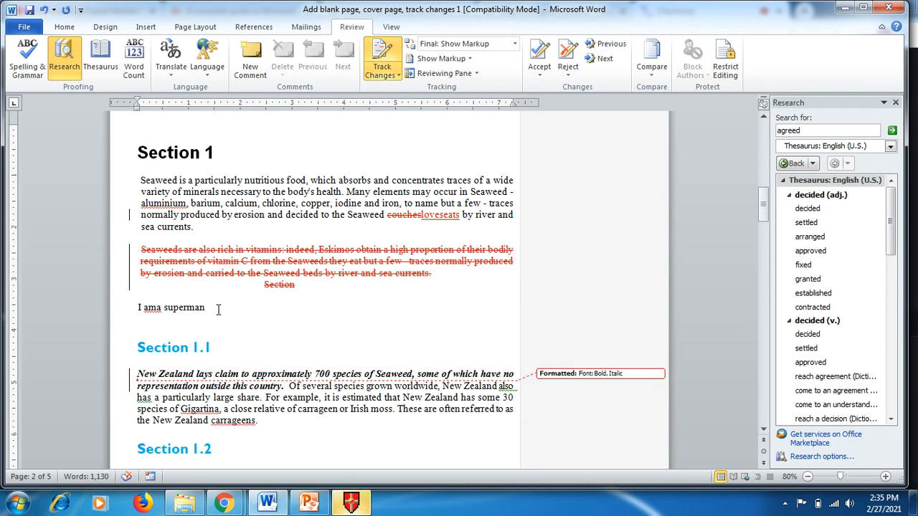
key(Return)
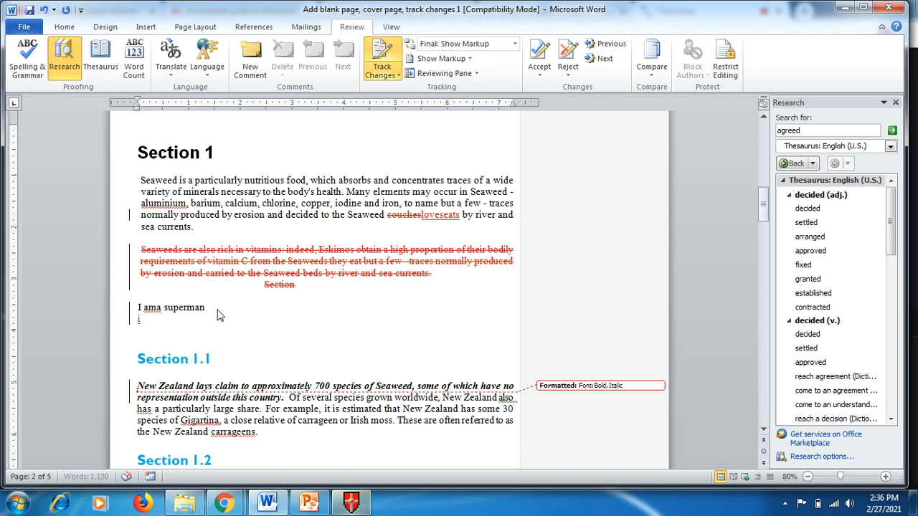
text(I am learning)
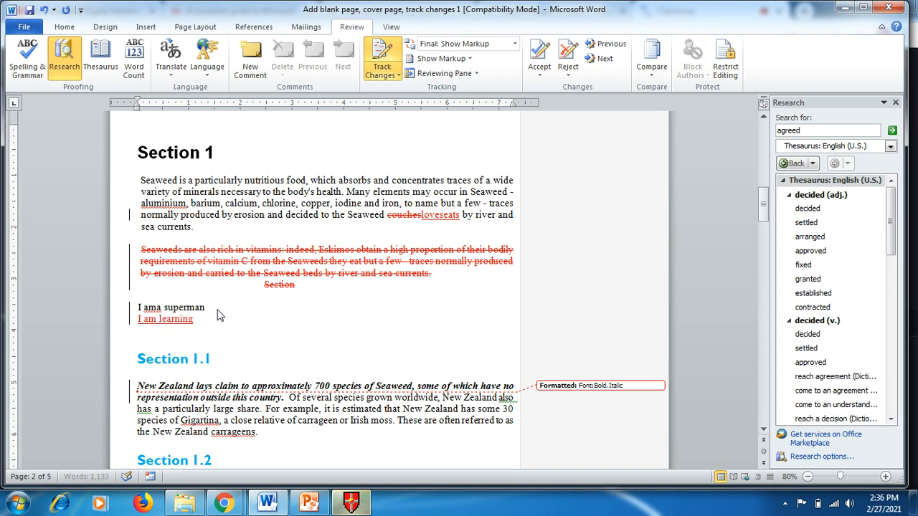
text( ms word)
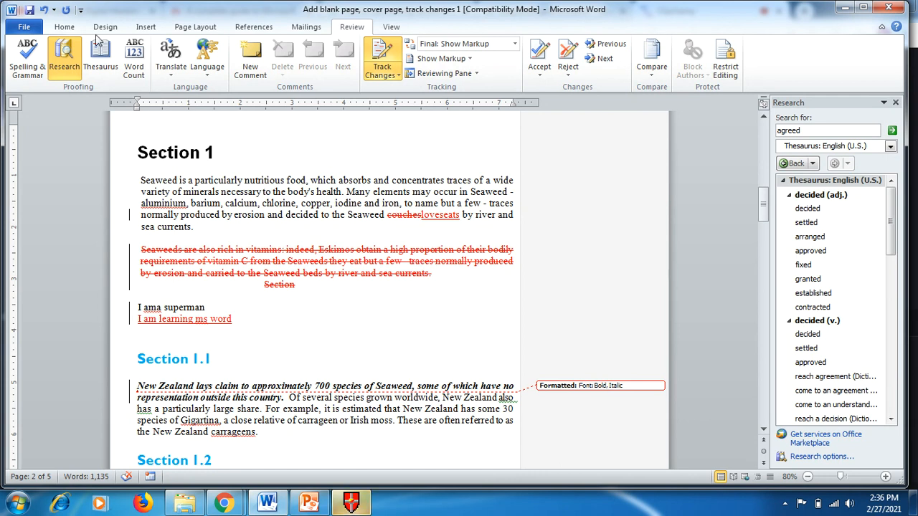
click(29, 10)
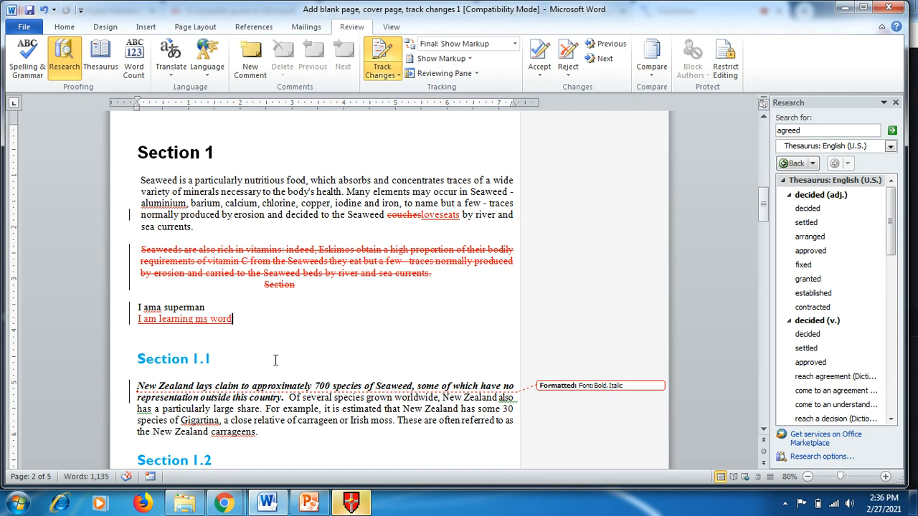
- Preview the edited text in the Final review display, and return to Final: Show Markup
click(514, 45)
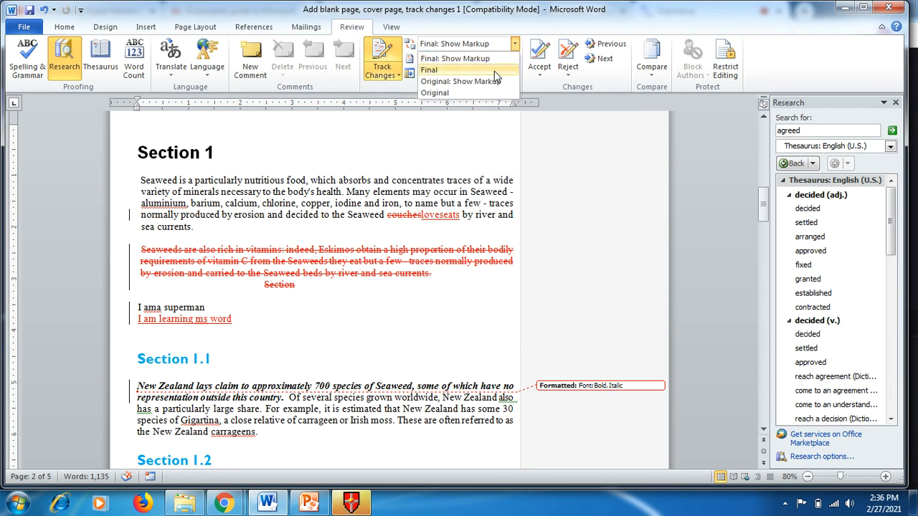
click(429, 69)
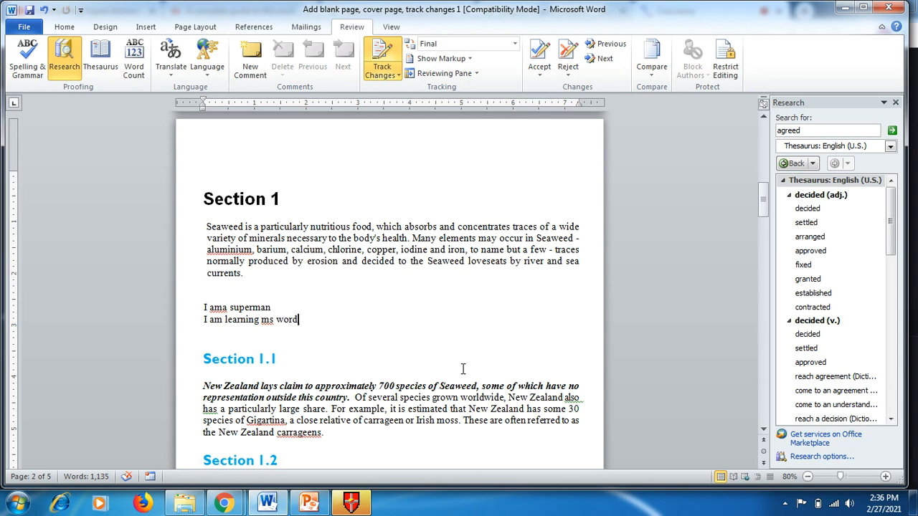
click(513, 47)
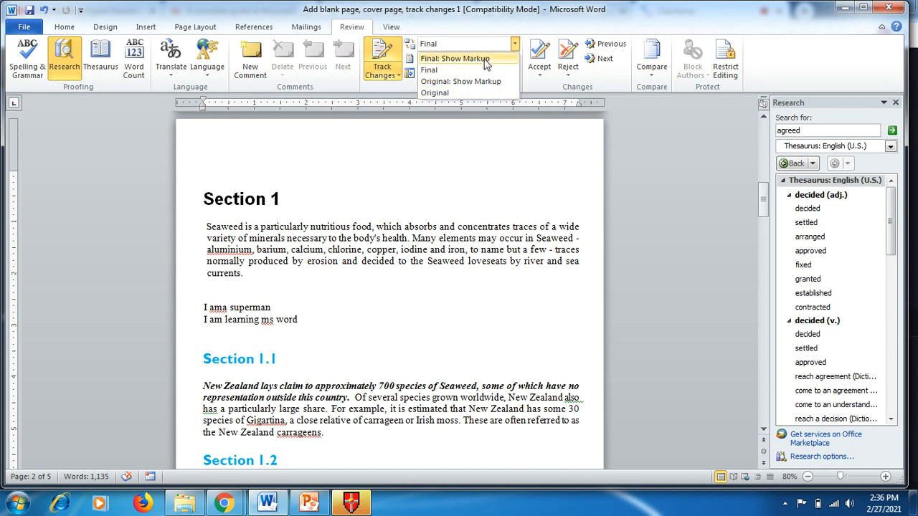
click(483, 59)
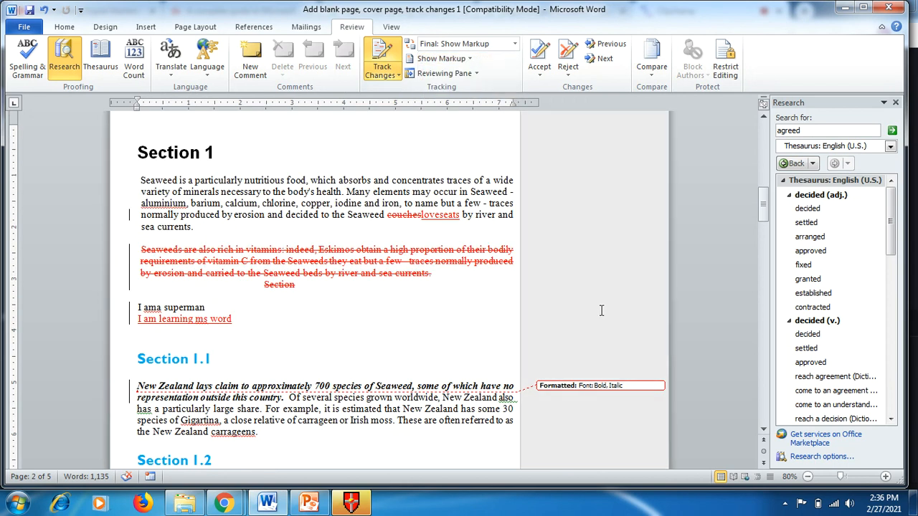
- Delete the text from "few are totally one colour" to "pink or purple." in the first paragraph after the Section 1.3 heading
drag(764, 201, 765, 242)
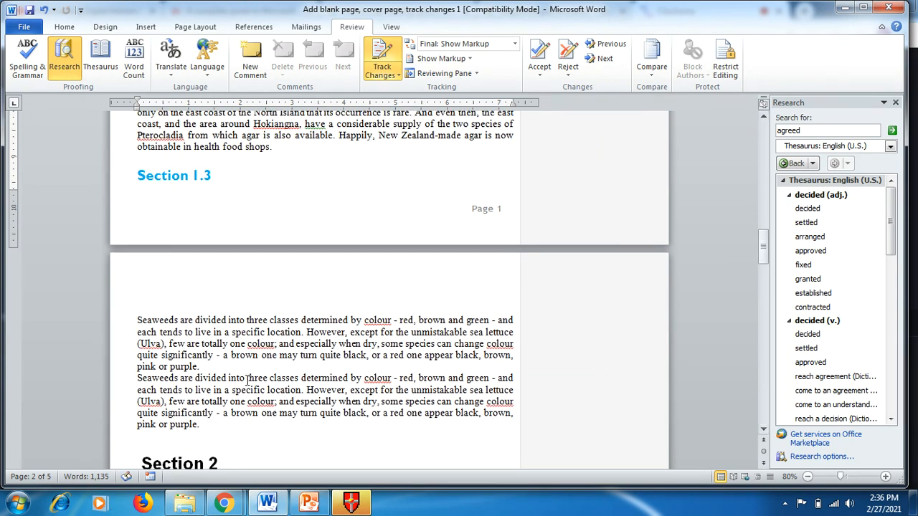
drag(214, 366, 182, 343)
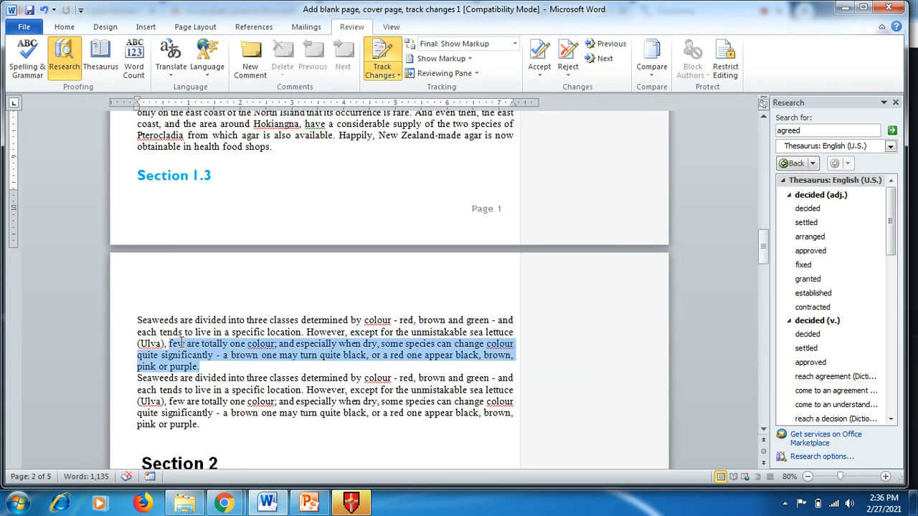
key(Delete)
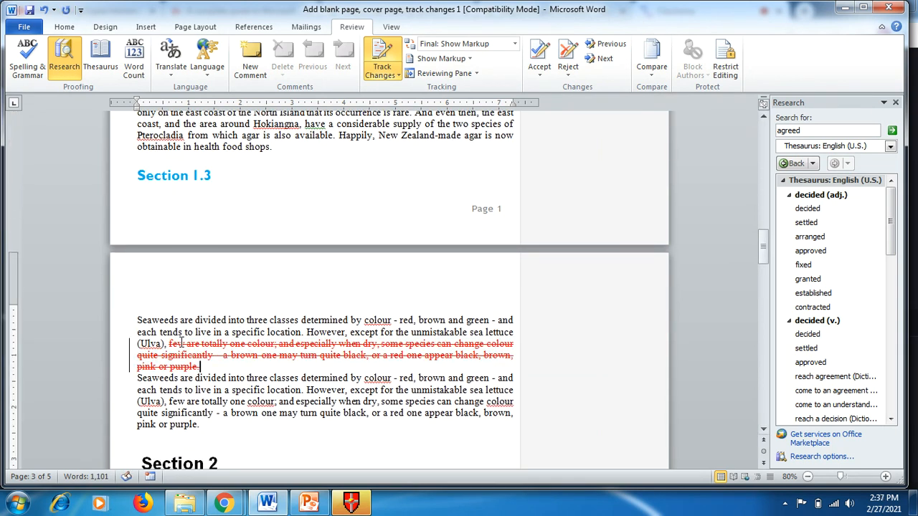
- Make the second paragraph after Section 1.3 bold italic from its start through "few are totally", undoing the mistaken paste over it
drag(140, 378, 205, 401)
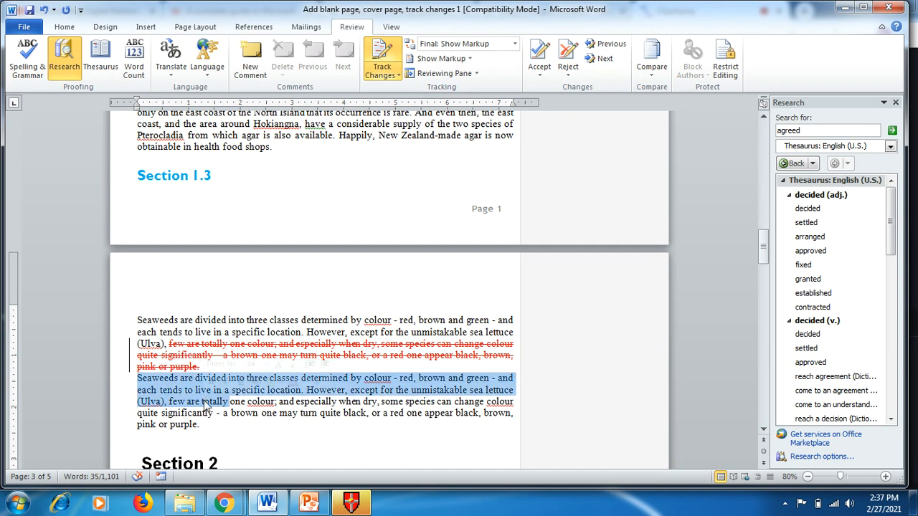
key(ctrl+i)
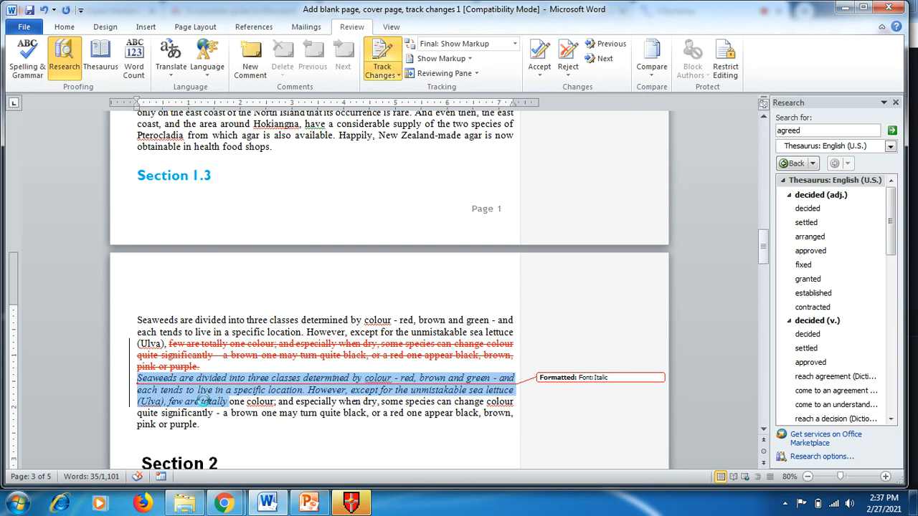
key(ctrl+v)
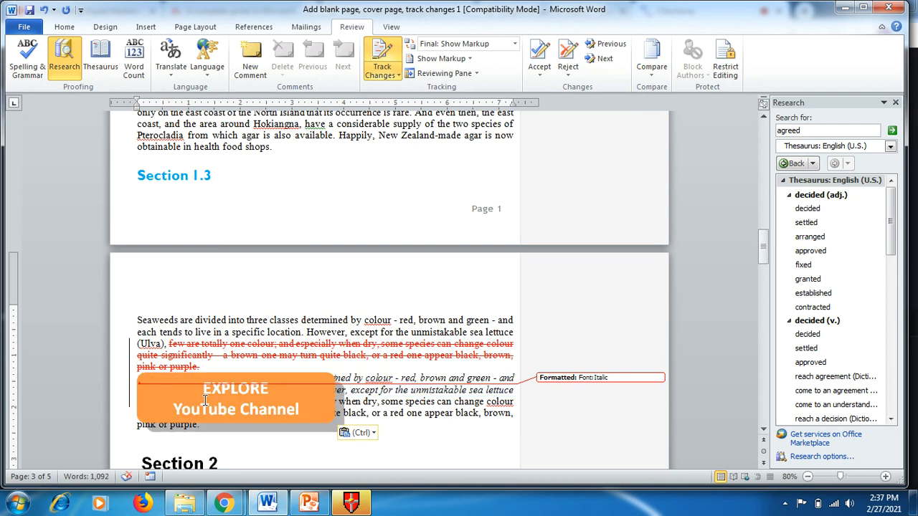
key(ctrl+z)
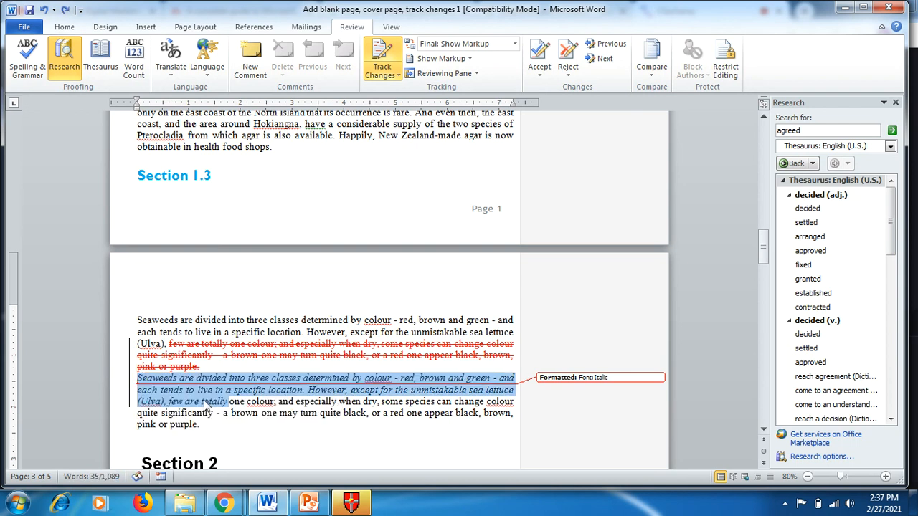
key(ctrl+b)
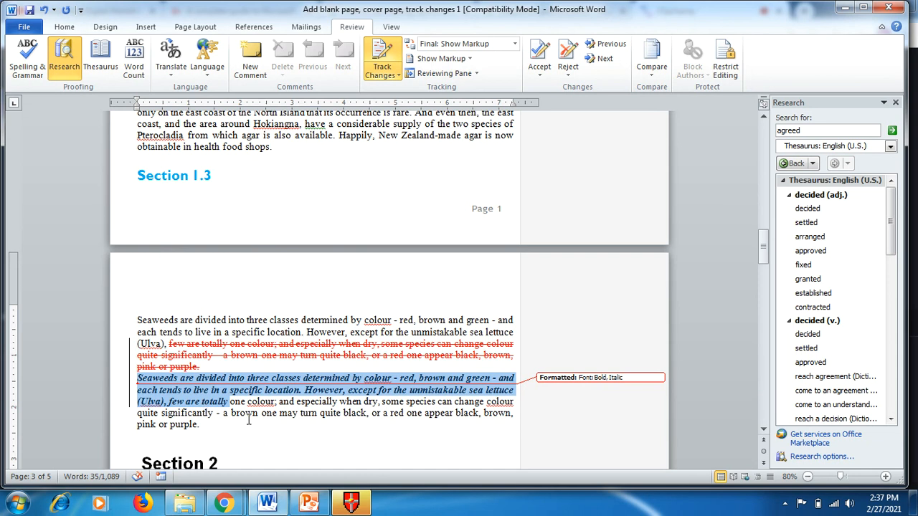
click(249, 423)
- Return to Section 1 and set the review display to Final, keeping Track Changes on
drag(764, 257, 755, 211)
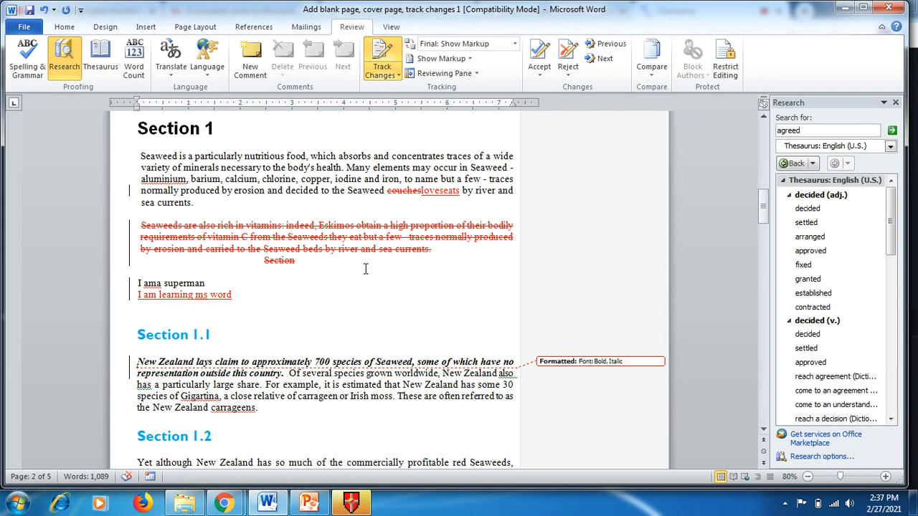
click(514, 44)
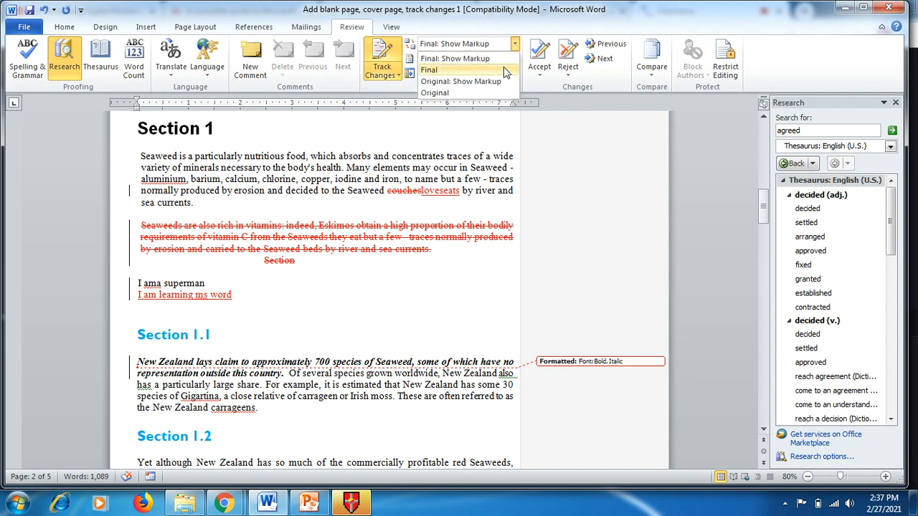
click(504, 70)
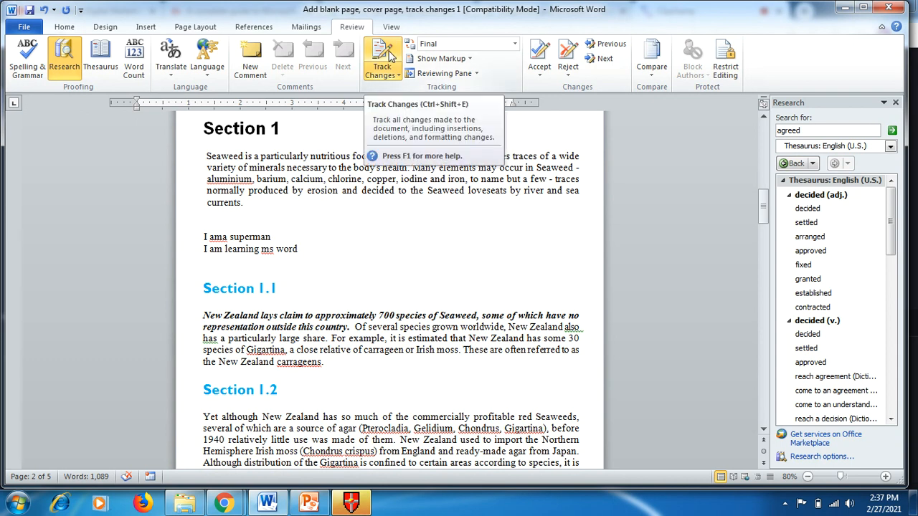
click(391, 57)
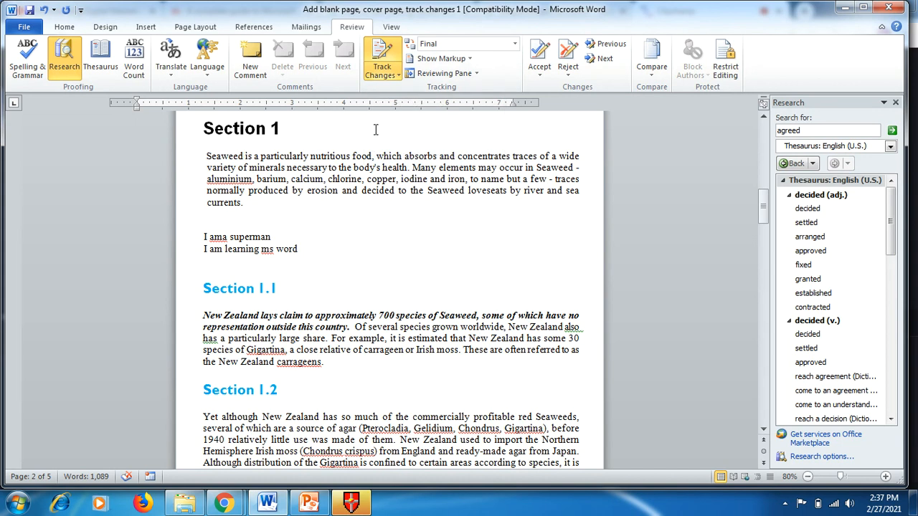
- Turn off Track Changes, check the topic list slide in PowerPoint, and return to the Word document
click(382, 57)
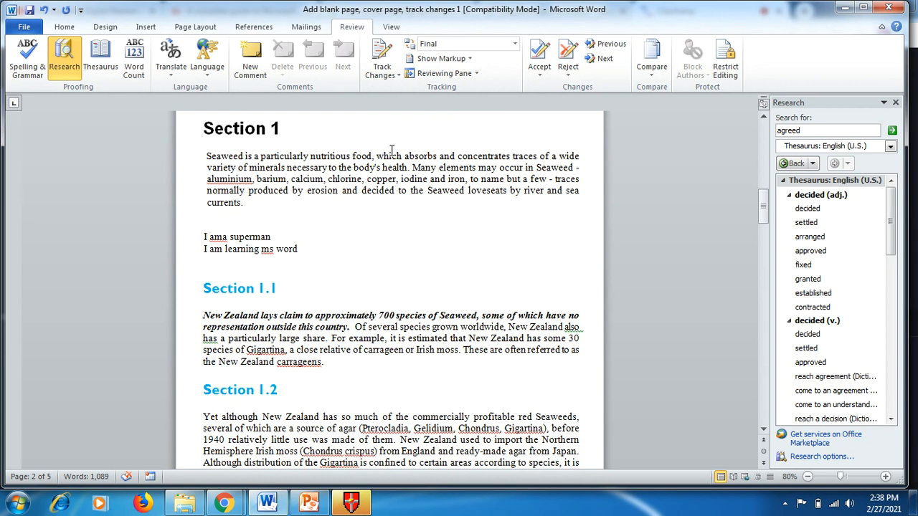
click(324, 502)
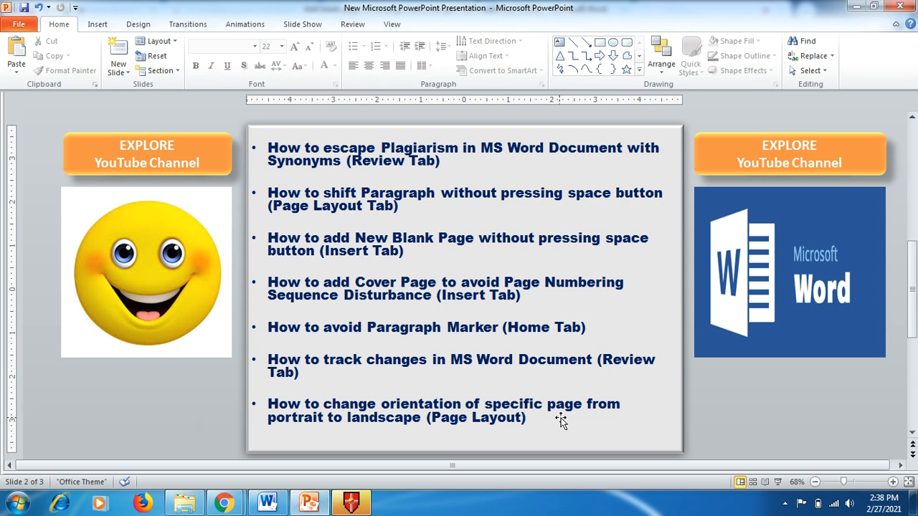
click(318, 506)
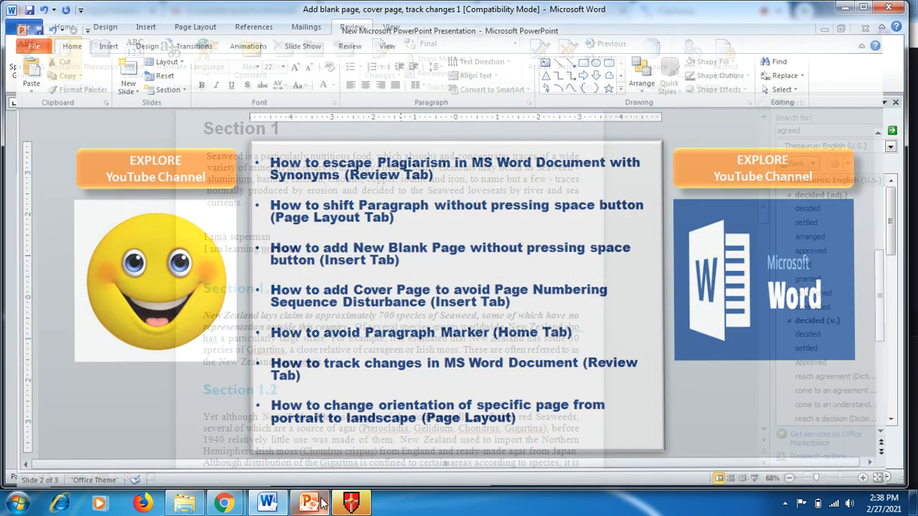
- Make the line "How to use Upper Lower Sentence Case in MS Word Document" item 7 of the numbered list on the last page
drag(760, 196, 761, 373)
drag(489, 443, 219, 456)
click(204, 443)
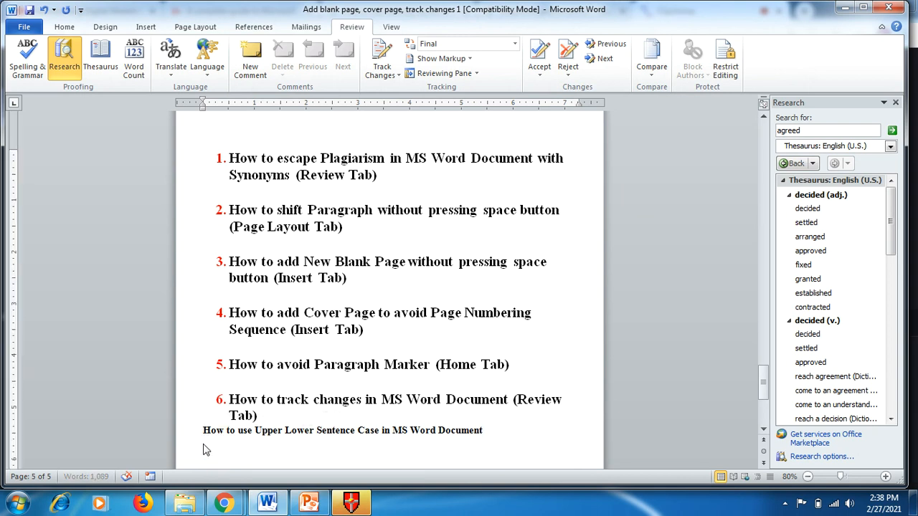
key(BackSpace)
key(Return)
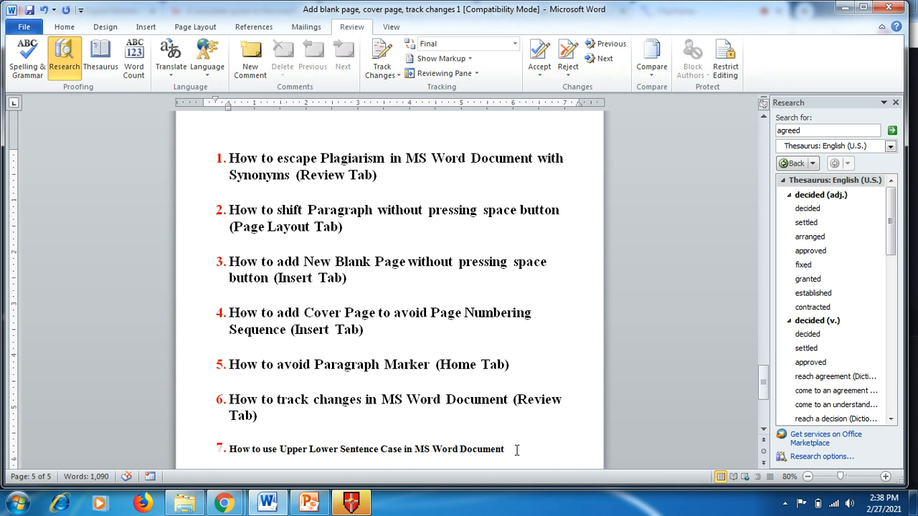
- Select the whole seven-item numbered list and set its page orientation to Landscape, applied to Selected text only
mouse_move(764, 385)
mouse_down()
mouse_move(764, 378)
mouse_move(763, 387)
mouse_up()
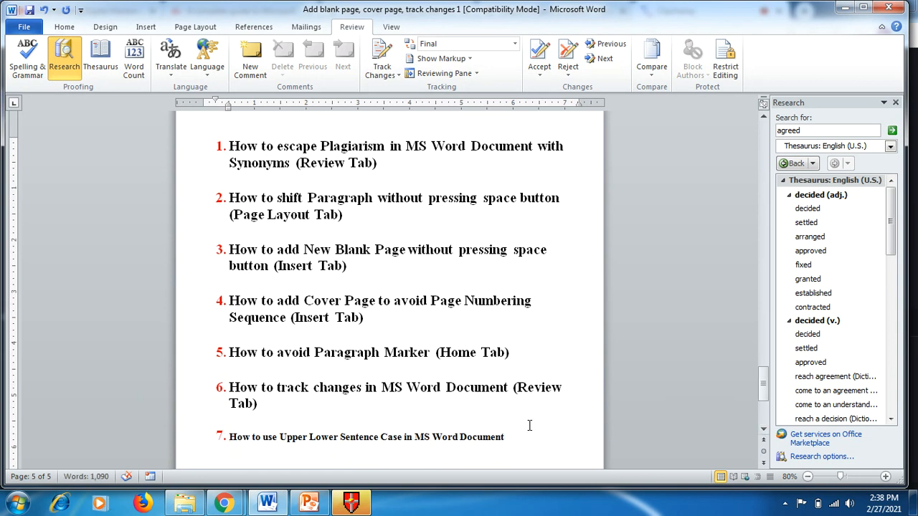
drag(527, 435, 238, 149)
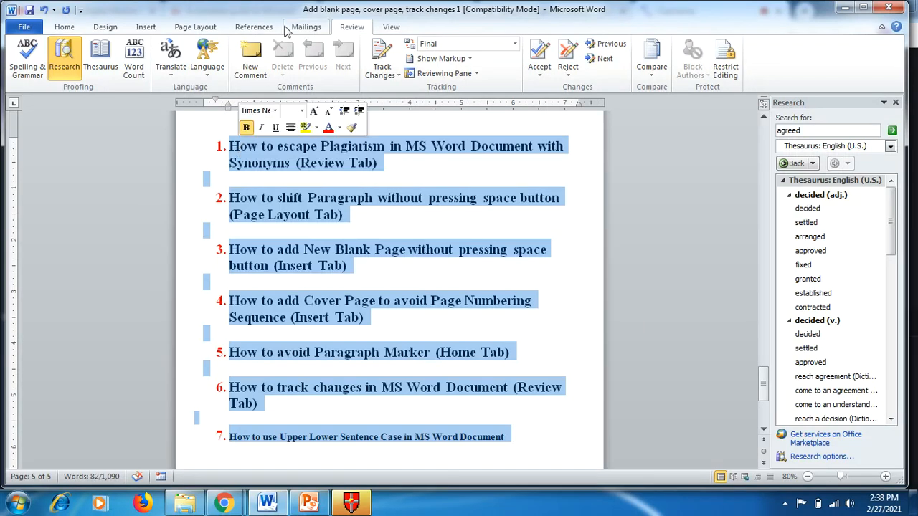
click(207, 27)
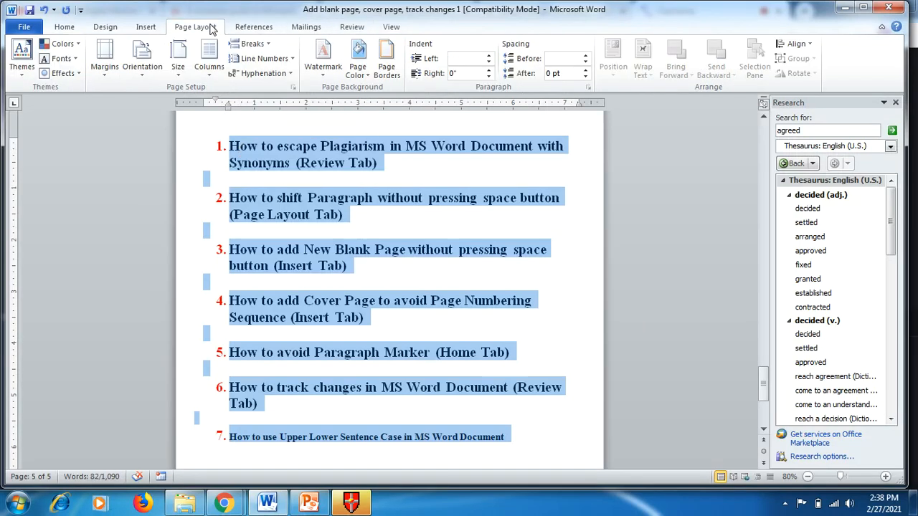
click(293, 88)
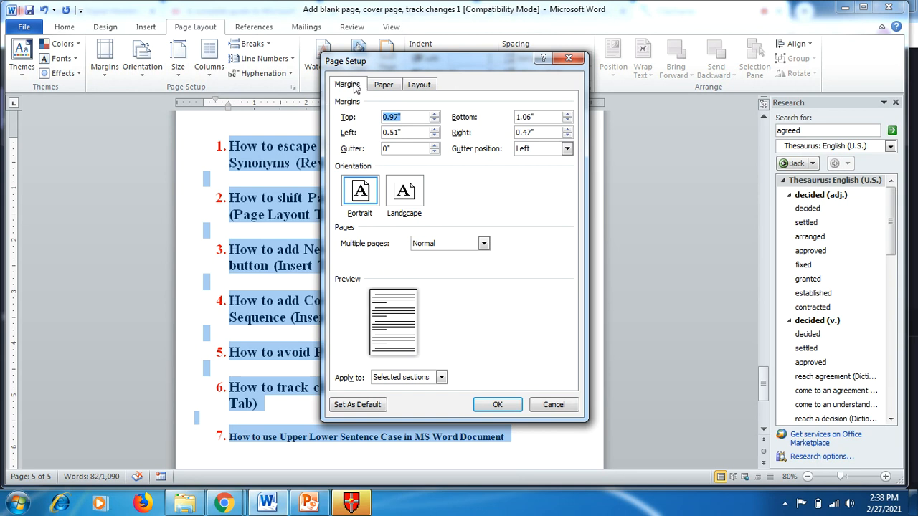
click(405, 204)
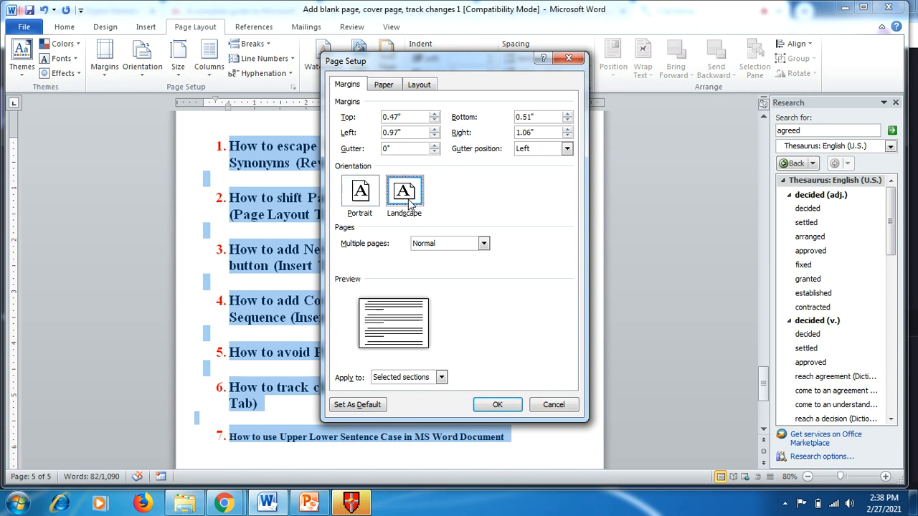
click(441, 377)
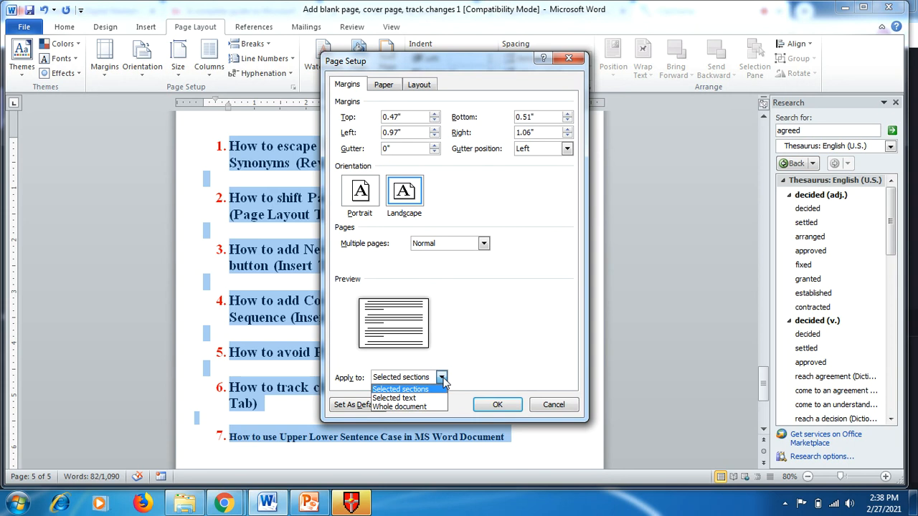
click(425, 399)
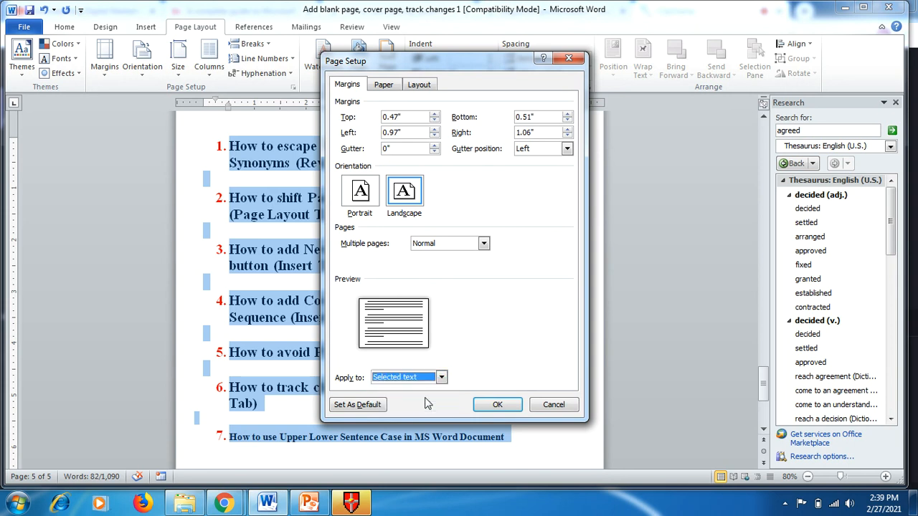
click(490, 406)
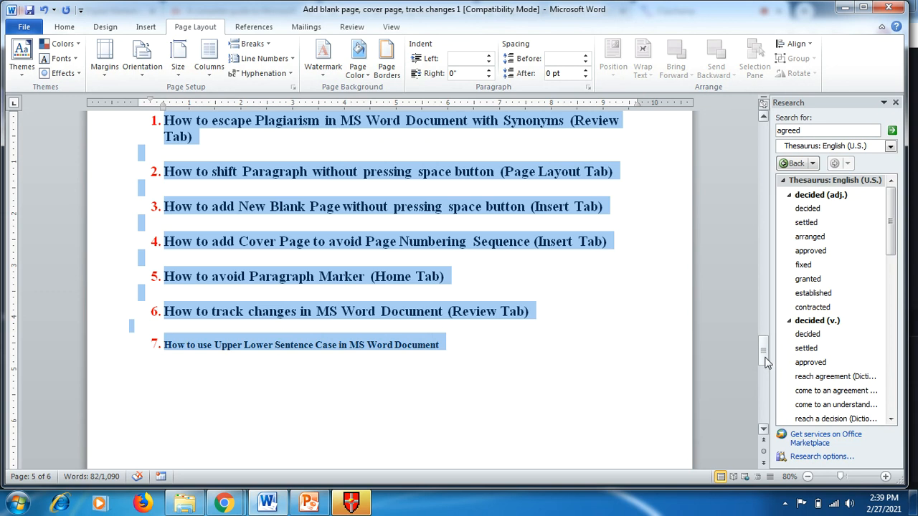
- Compare the orientation of the pages before and after the numbered list page, and switch to the topic slide in PowerPoint
drag(765, 362, 766, 355)
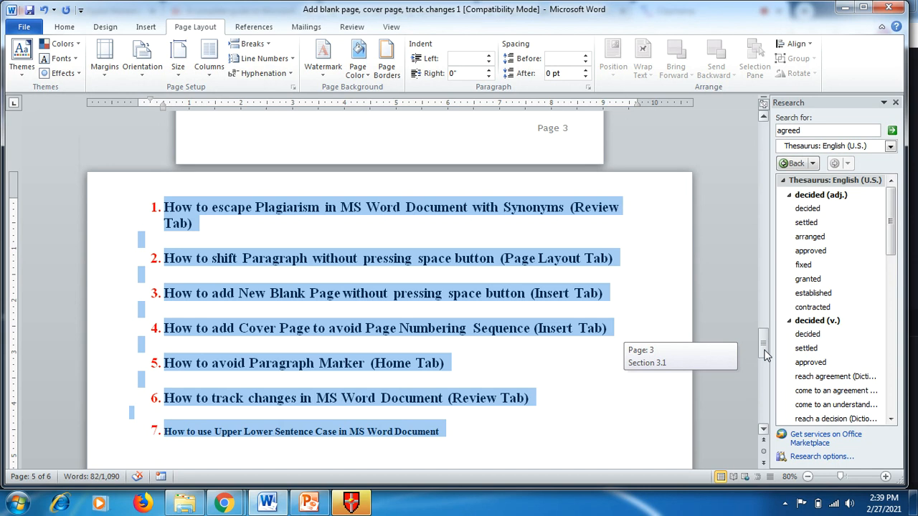
drag(764, 352, 760, 397)
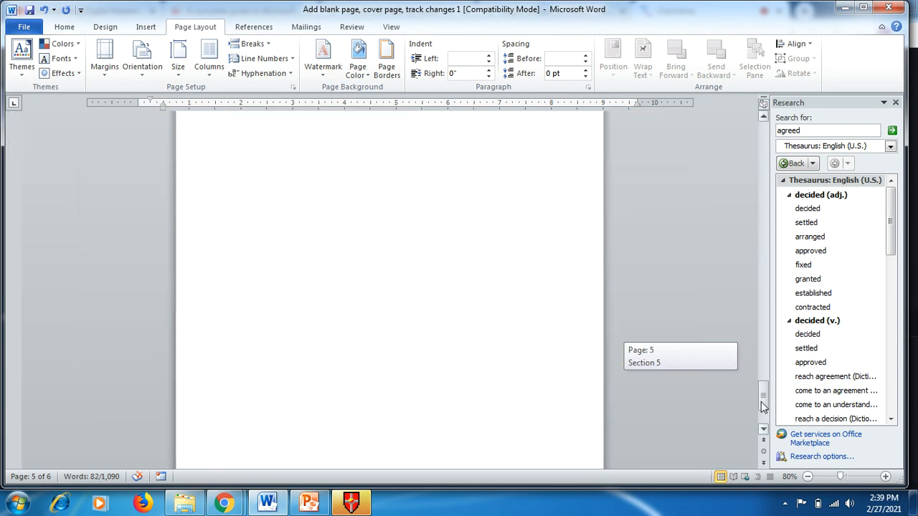
drag(761, 405, 764, 357)
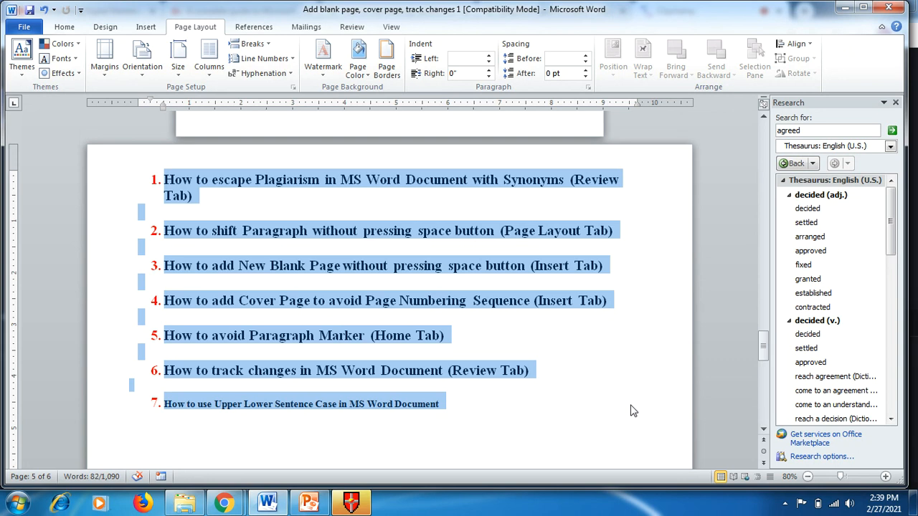
click(312, 505)
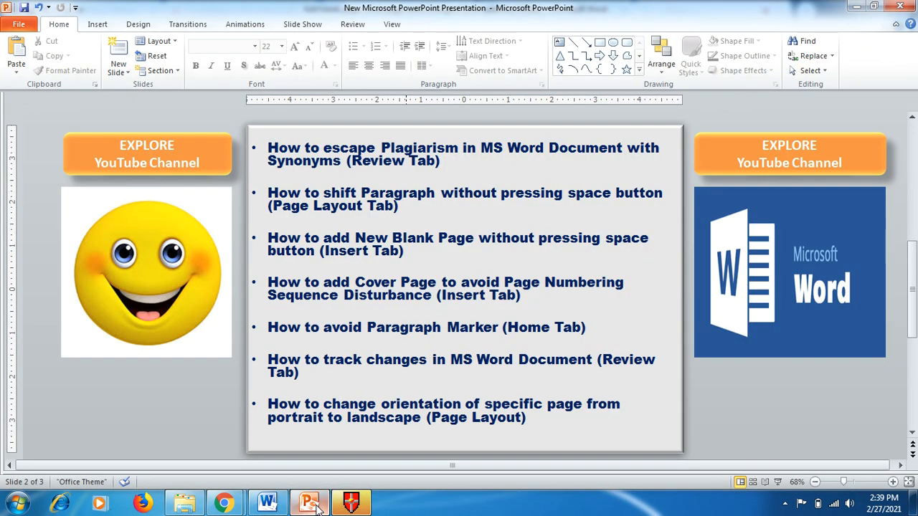